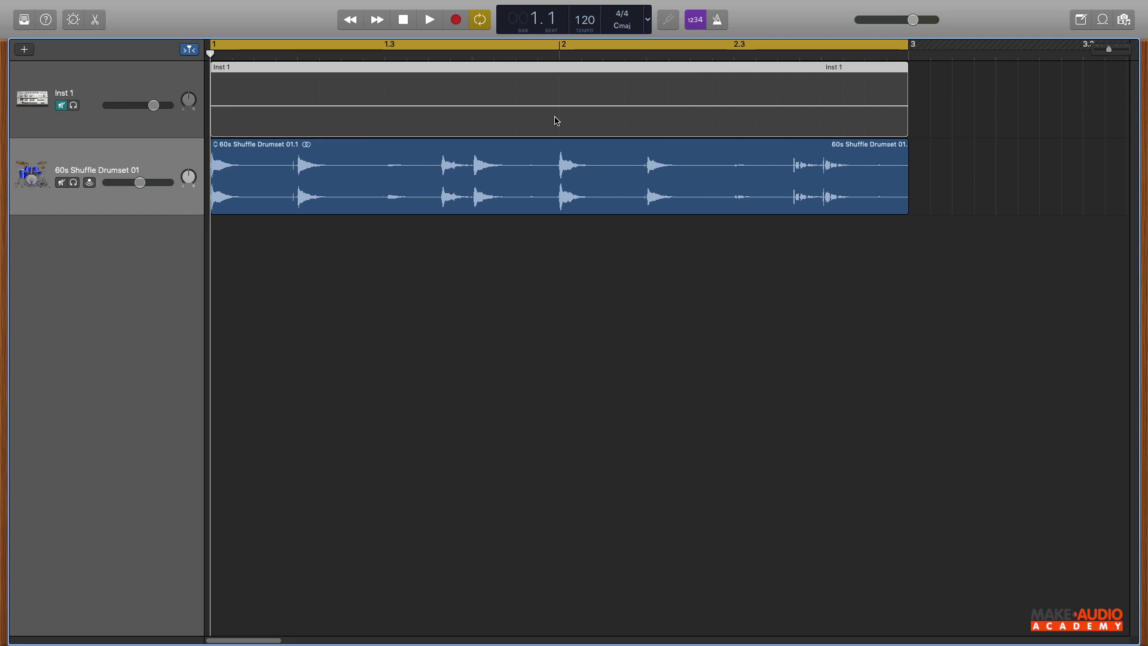
# - Move the 60s Shuffle Drumset region along its own track to just past bar 2, and undo the move
pyautogui.click(520, 266)
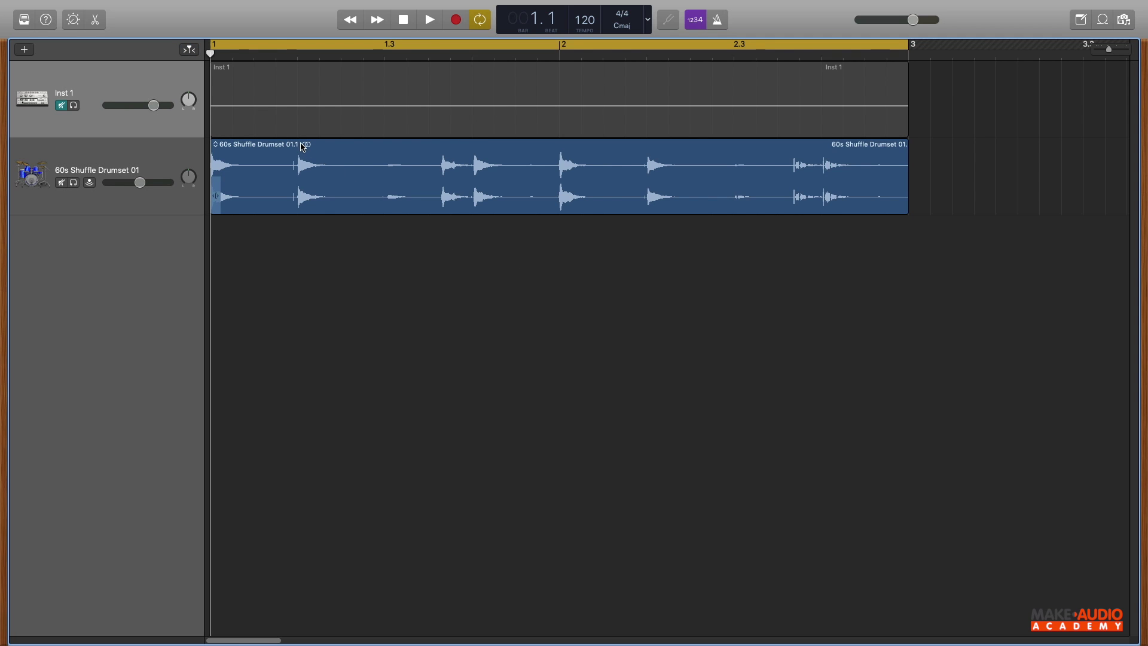
pyautogui.click(302, 147)
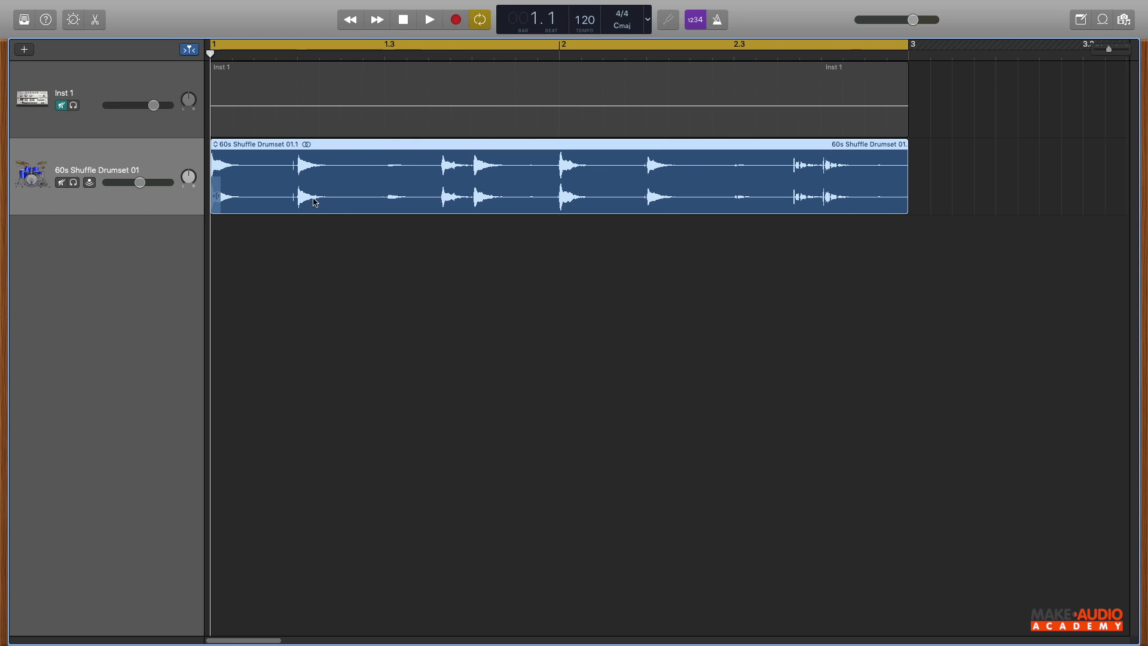
pyautogui.moveTo(273, 153); pyautogui.dragTo(656, 160)
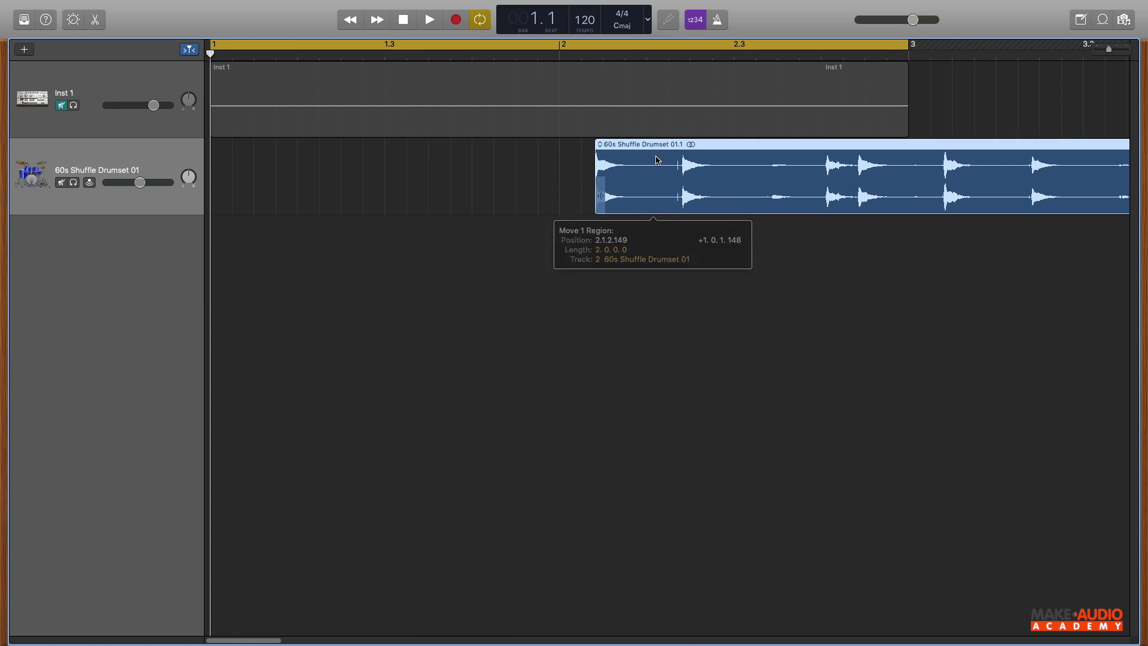
pyautogui.press('super+z')
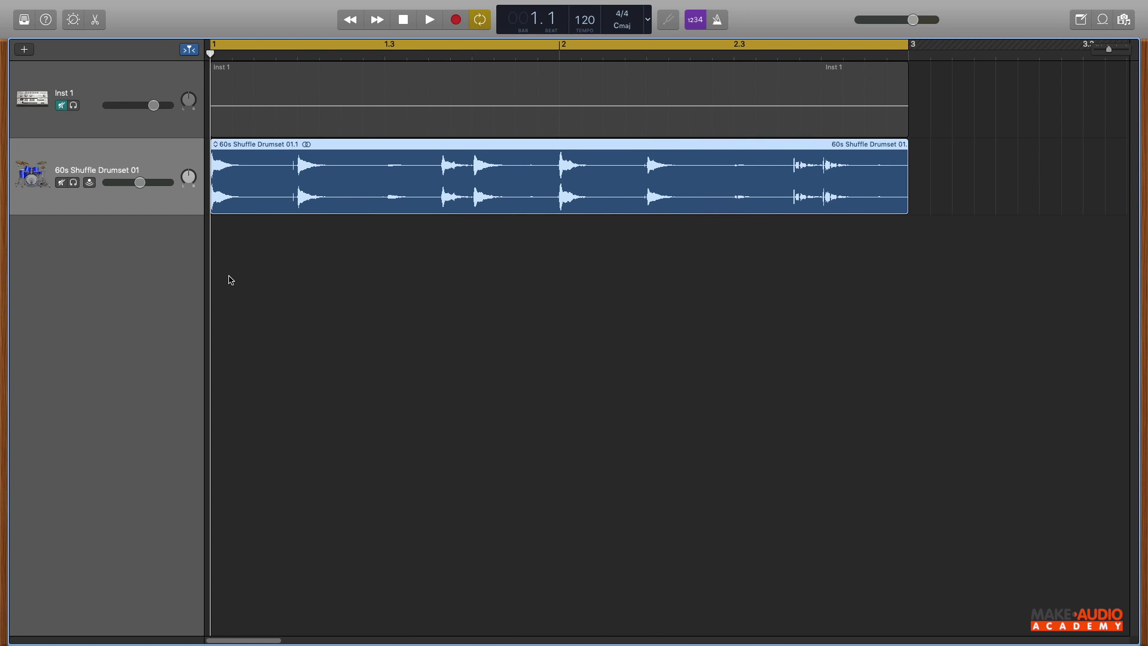
# - Add a new audio track and move the 60s Shuffle Drumset region onto it, keeping its start at bar 1
pyautogui.rightClick(106, 250)
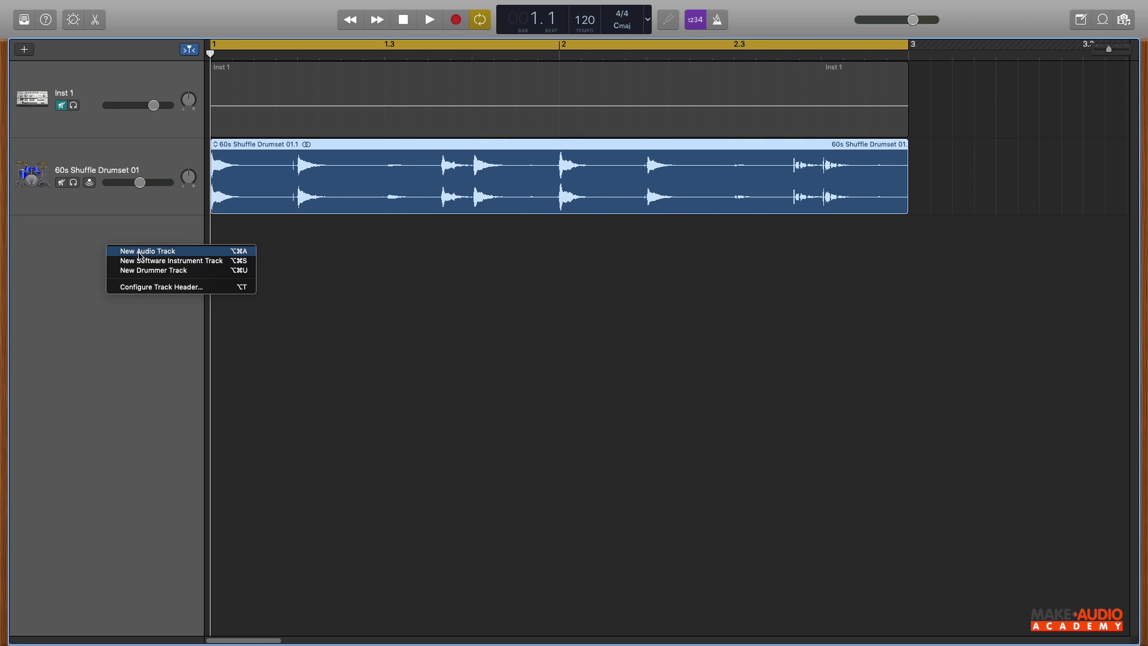
pyautogui.click(168, 256)
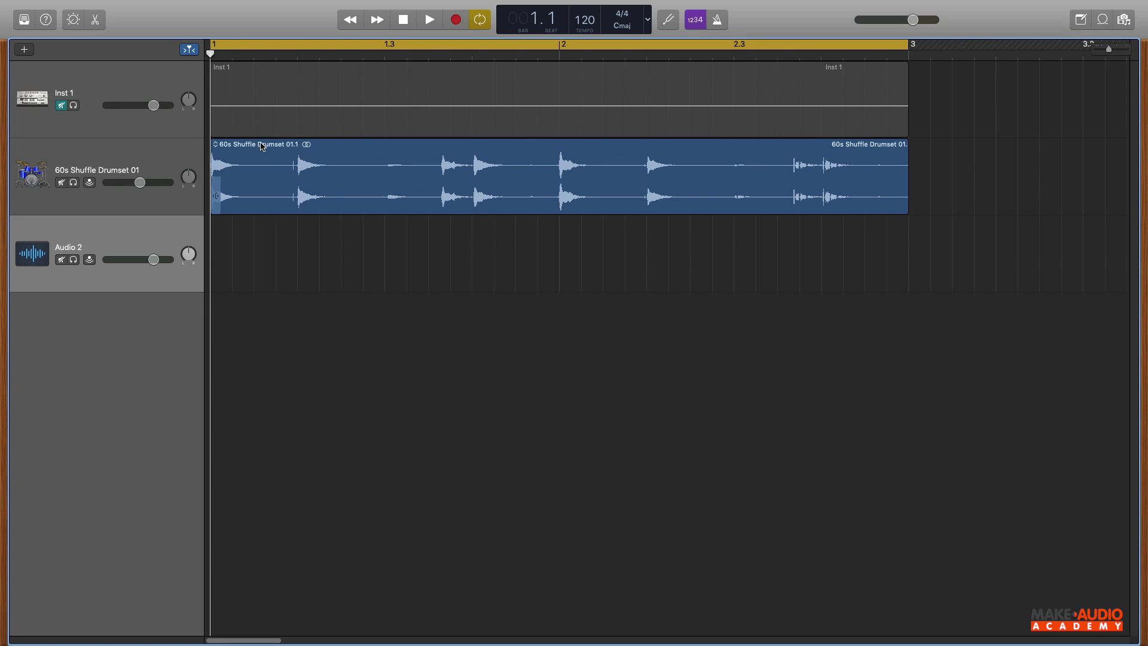
pyautogui.moveTo(265, 148); pyautogui.dragTo(263, 235)
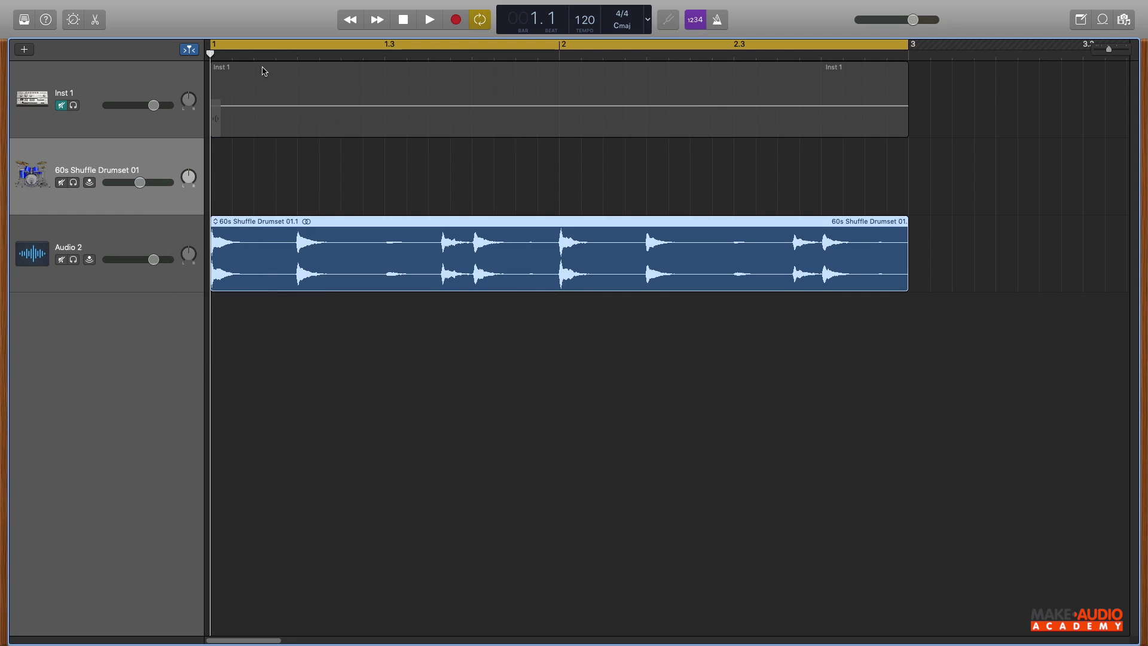
# - Add a new software instrument track to the project
pyautogui.rightClick(83, 326)
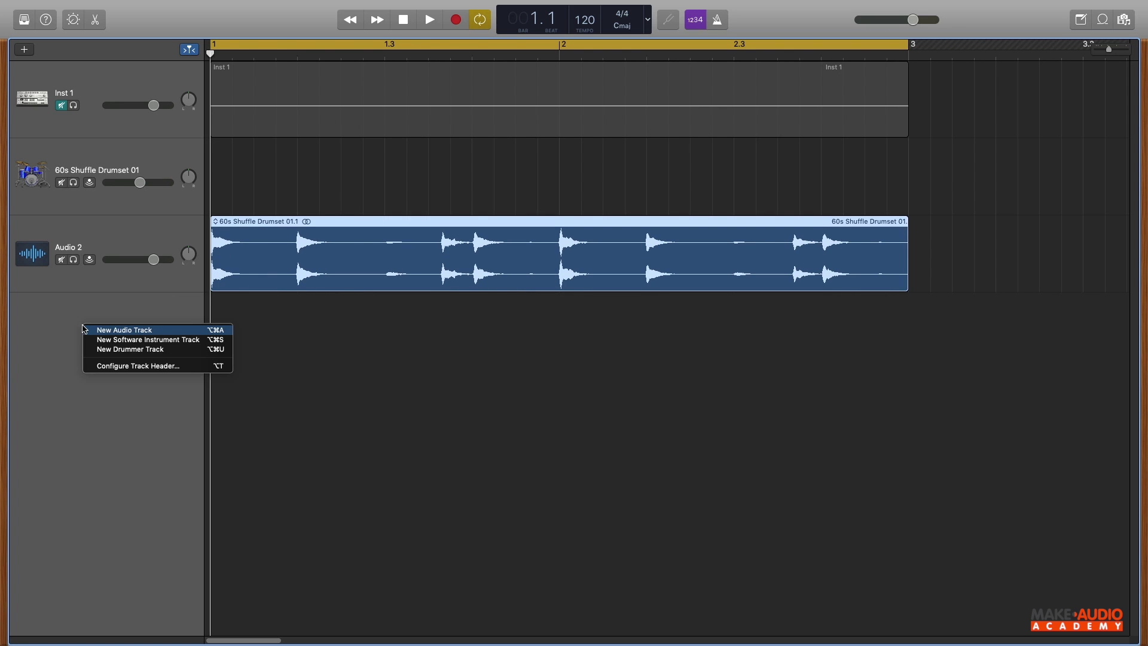
pyautogui.click(151, 340)
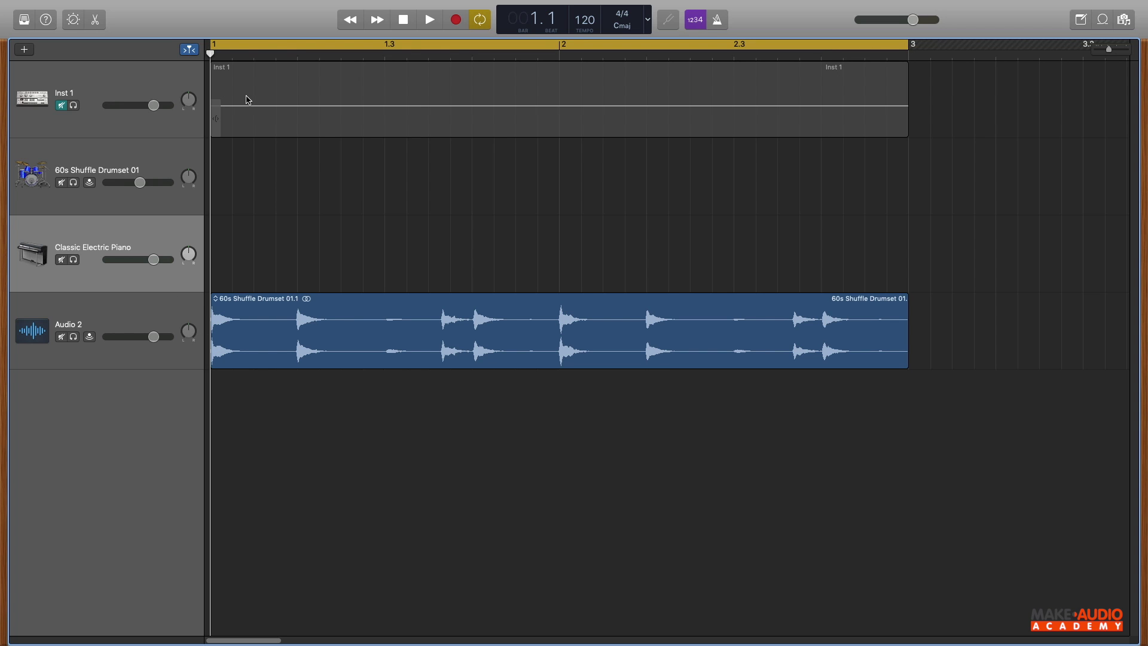
# - Try to move the Inst 1 region onto the drum track, and return the drum region to the 60s Shuffle Drumset 01 track
pyautogui.moveTo(253, 82); pyautogui.dragTo(326, 150)
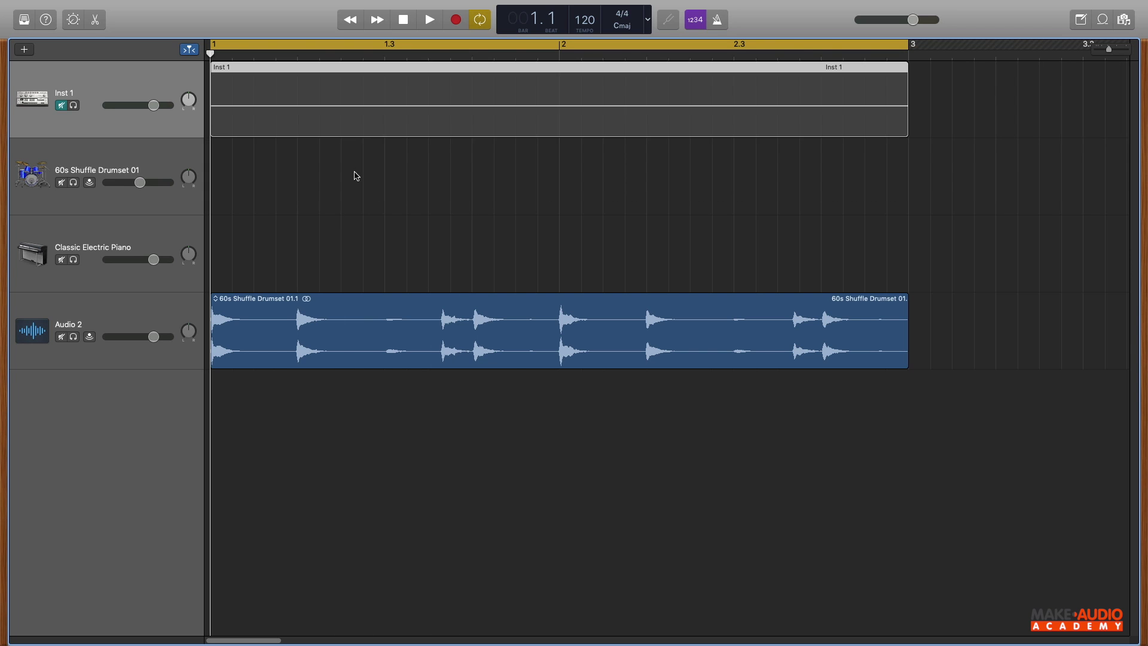
pyautogui.moveTo(264, 305); pyautogui.dragTo(233, 183)
# - Copy the drum region and paste it twice on its own track, at bar 1 and bar 3
pyautogui.rightClick(534, 171)
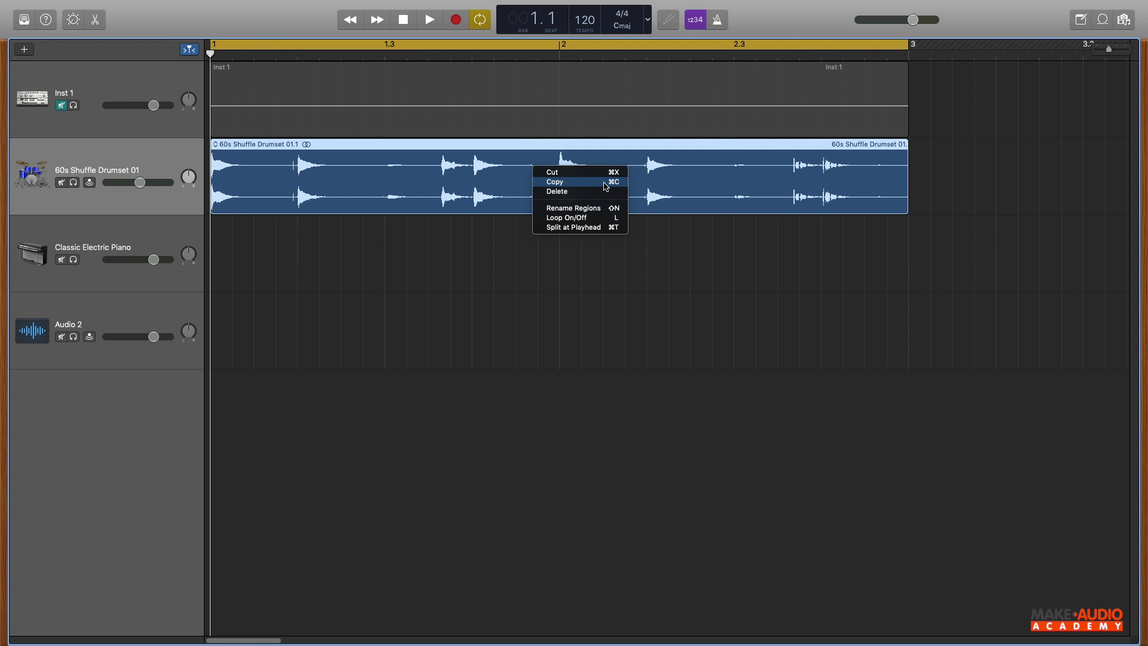
pyautogui.click(935, 174)
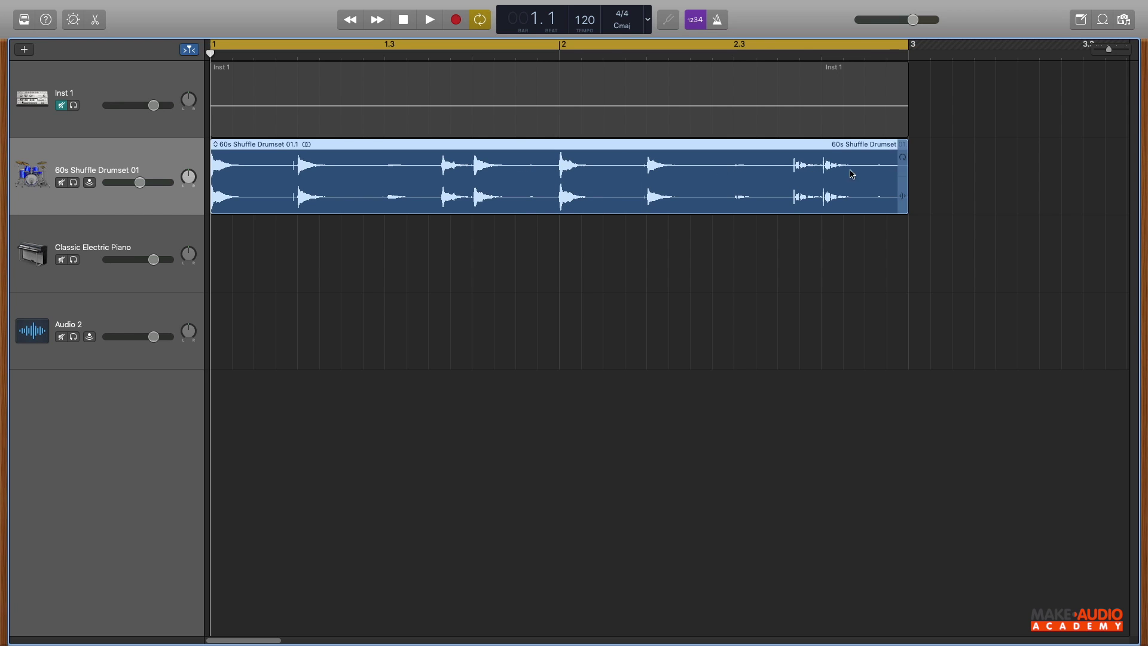
pyautogui.click(950, 179)
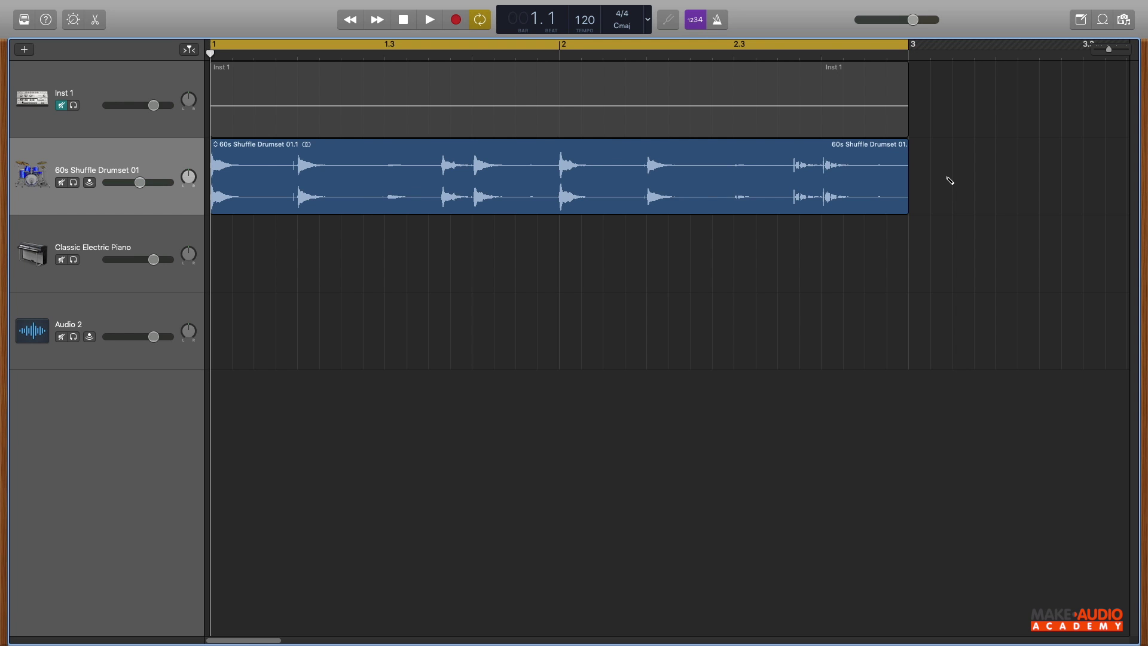
pyautogui.press('super+v')
pyautogui.press('super+v')
# - Delete the pasted drum region that starts at bar 3
pyautogui.moveTo(342, 639); pyautogui.dragTo(277, 620)
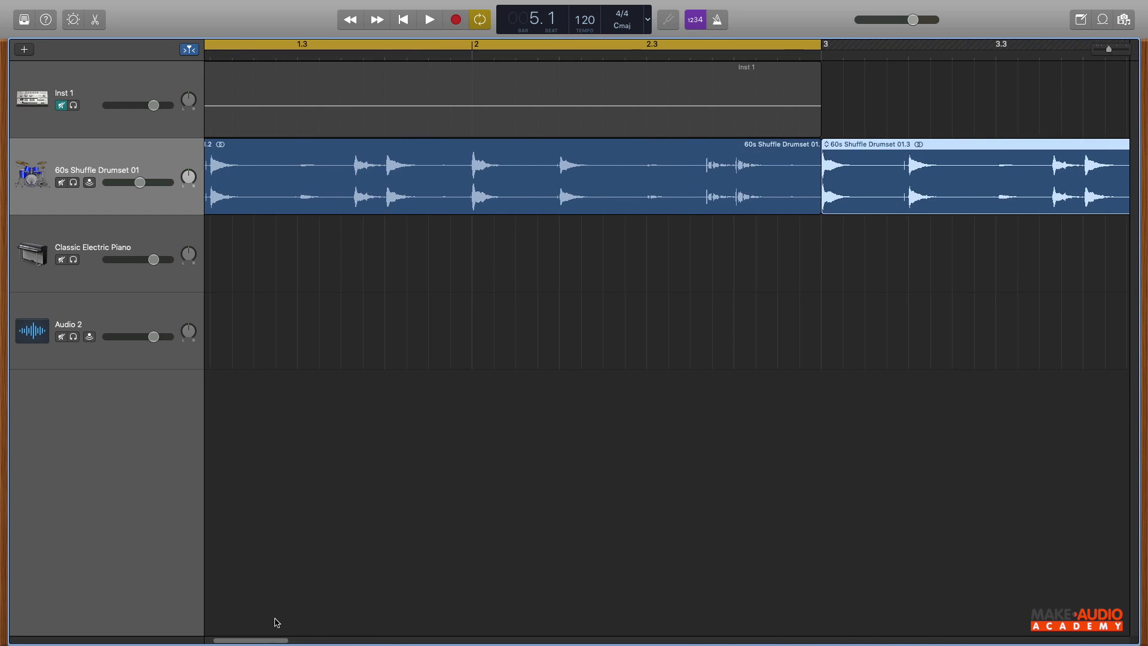
pyautogui.moveTo(879, 96); pyautogui.dragTo(854, 244)
pyautogui.press('Delete')
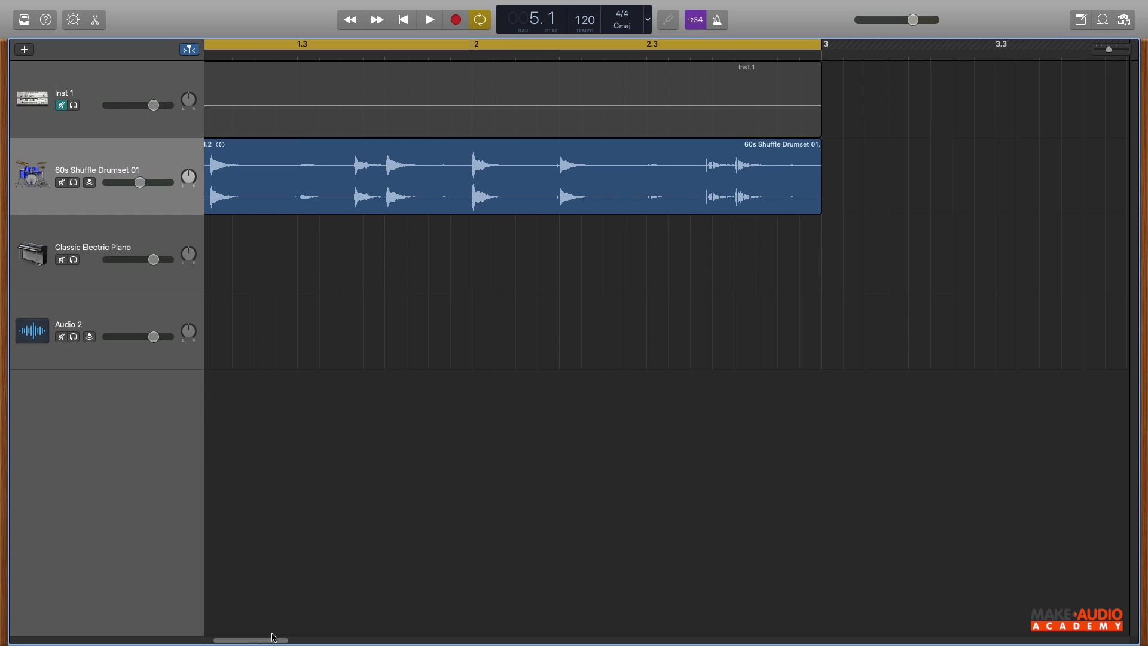
# - Rename the drum region at bar 1 as LOOP DRUM
pyautogui.hscroll(-3, 274, 634)
pyautogui.click(509, 188)
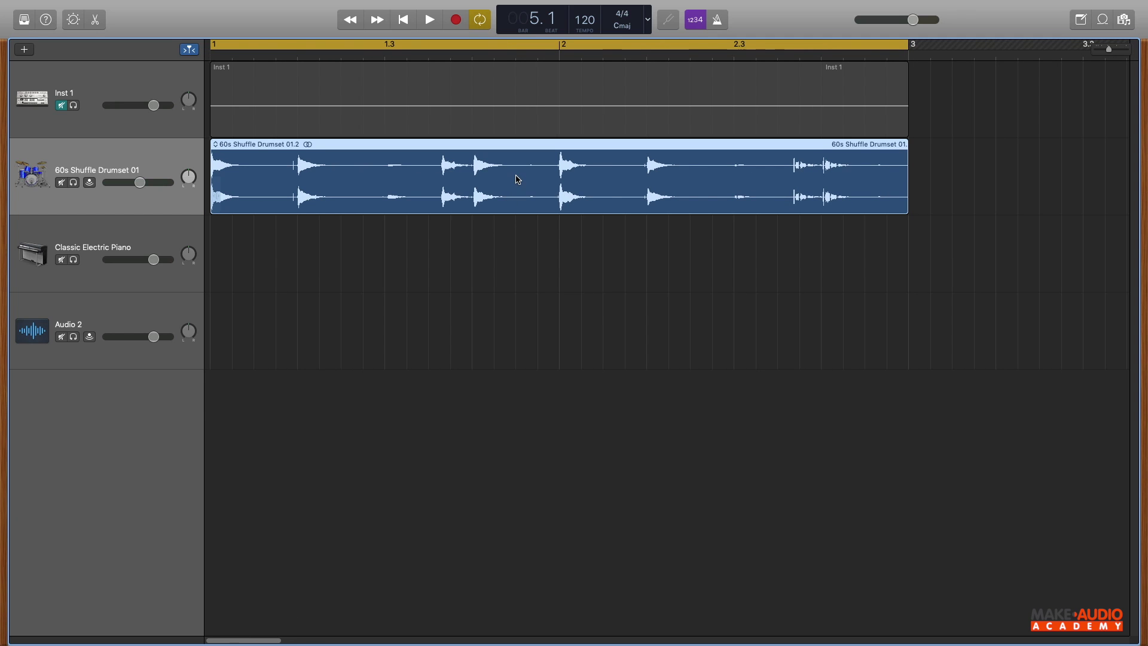
pyautogui.rightClick(517, 175)
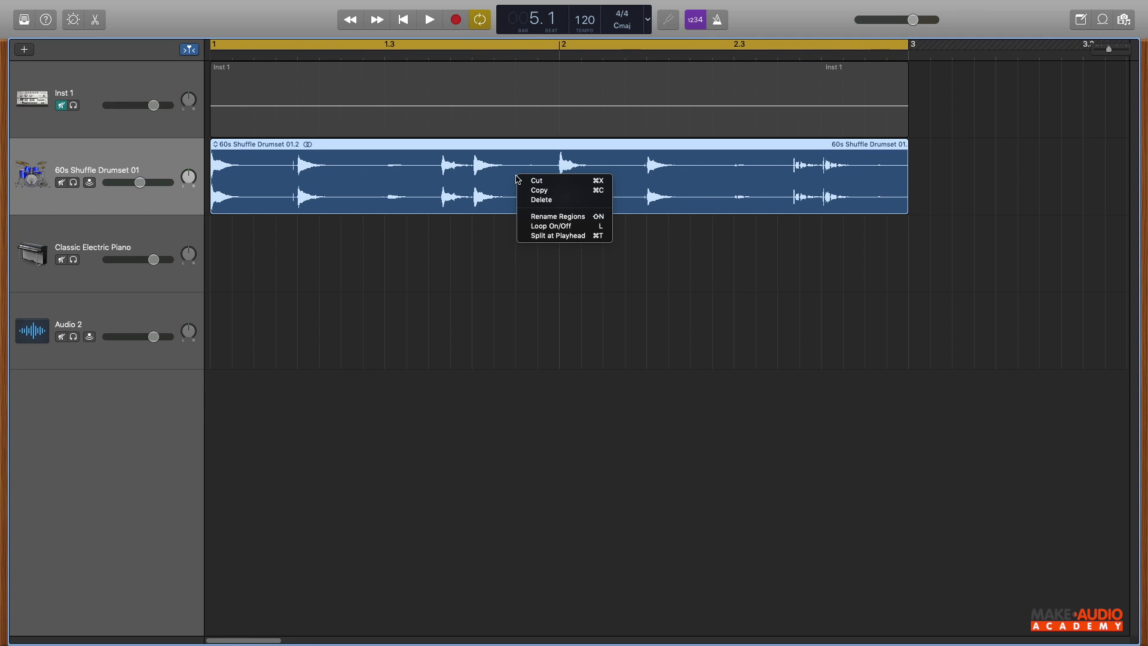
pyautogui.click(585, 219)
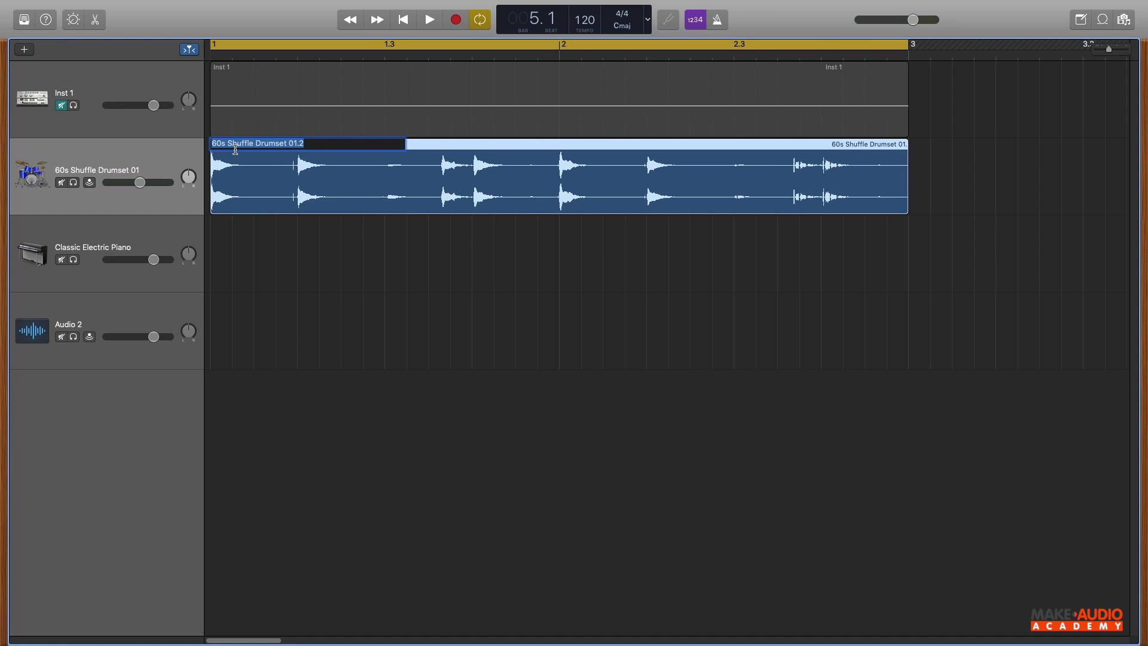
pyautogui.write('LOOP DR')
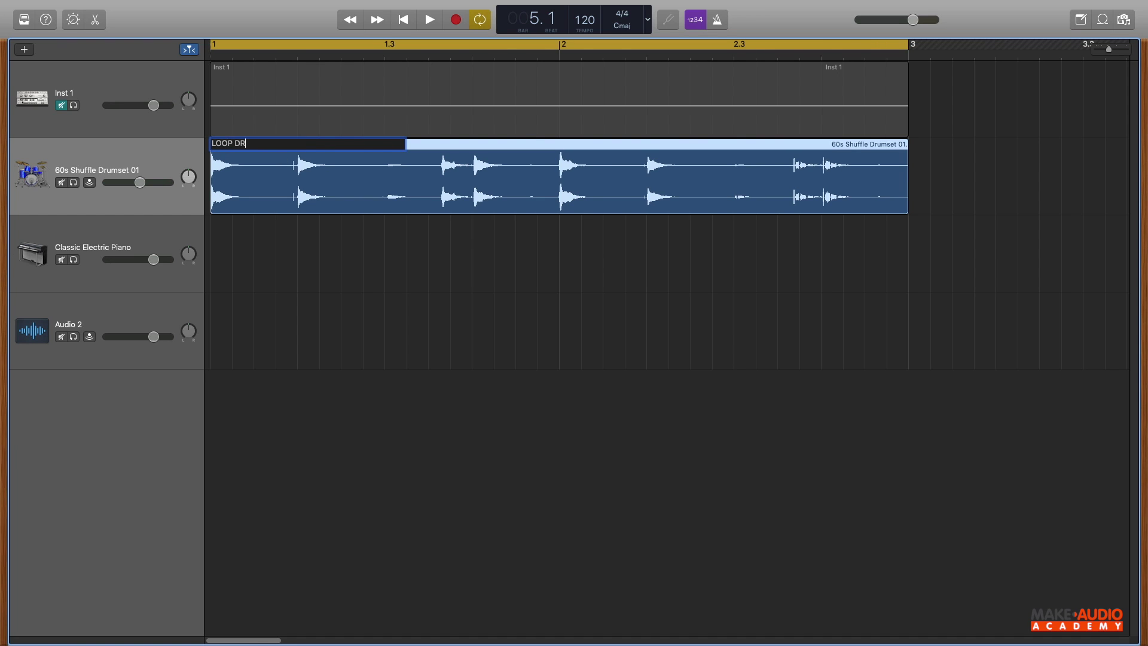
pyautogui.write('UM')
pyautogui.press('Return')
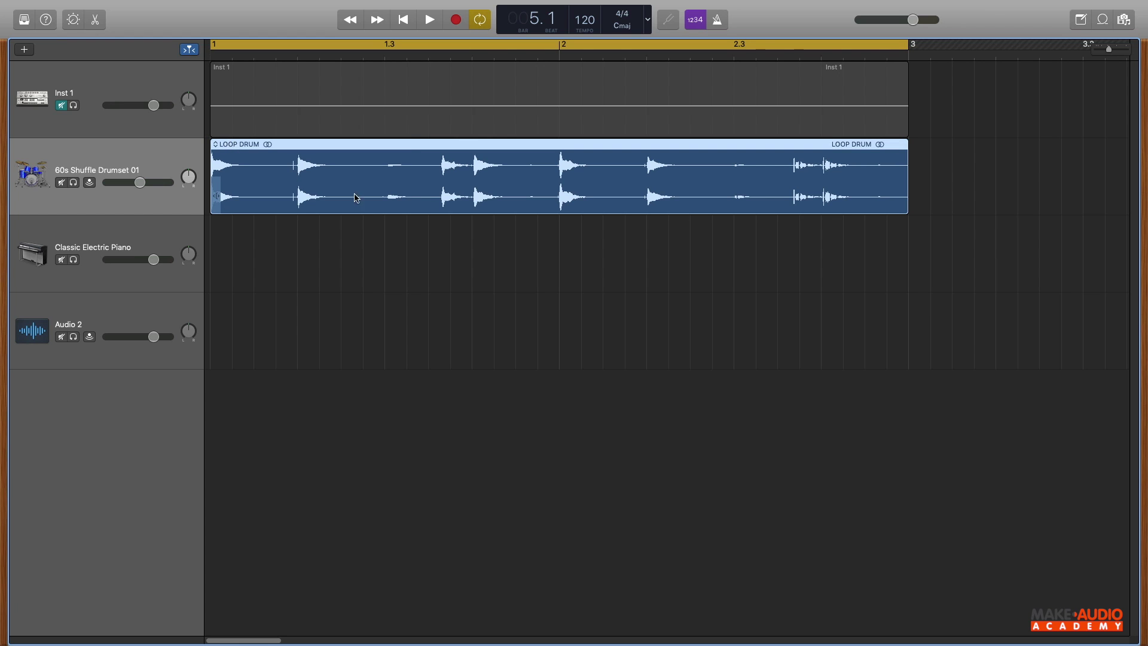
# - Turn on looping for the LOOP DRUM region
pyautogui.rightClick(404, 151)
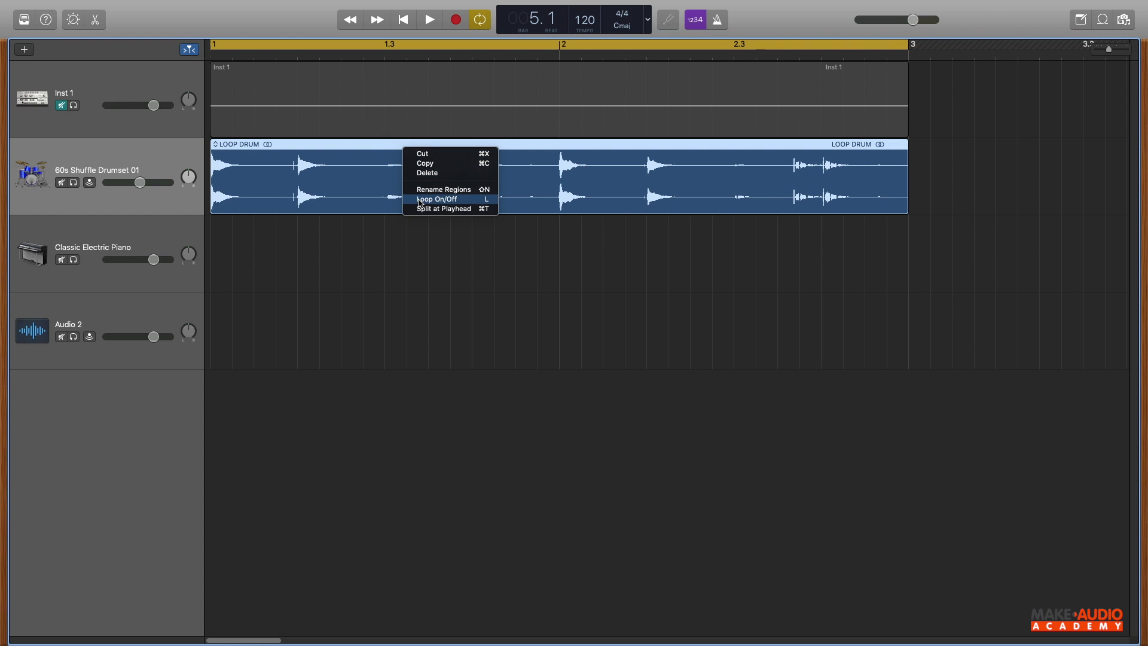
pyautogui.click(482, 204)
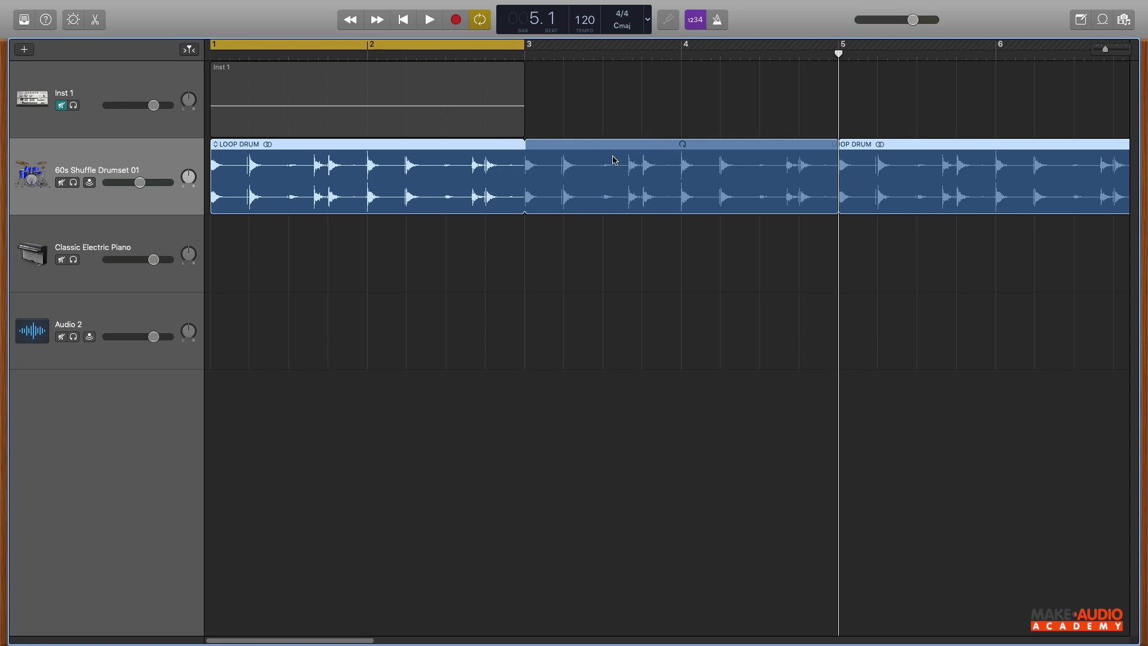
pyautogui.moveTo(1102, 49); pyautogui.dragTo(1096, 50)
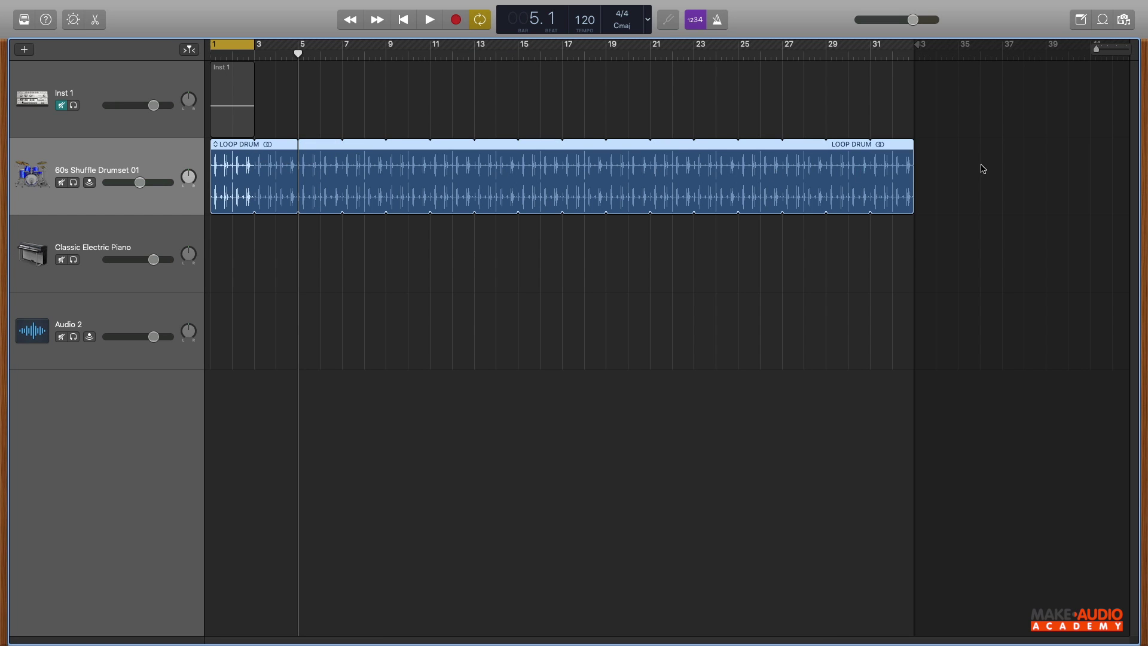
# - Shorten the project by moving its end marker to bar 11
pyautogui.moveTo(917, 43)
pyautogui.mouseDown()
pyautogui.moveTo(882, 63)
pyautogui.moveTo(341, 69)
pyautogui.moveTo(498, 71)
pyautogui.moveTo(432, 75)
pyautogui.mouseUp()
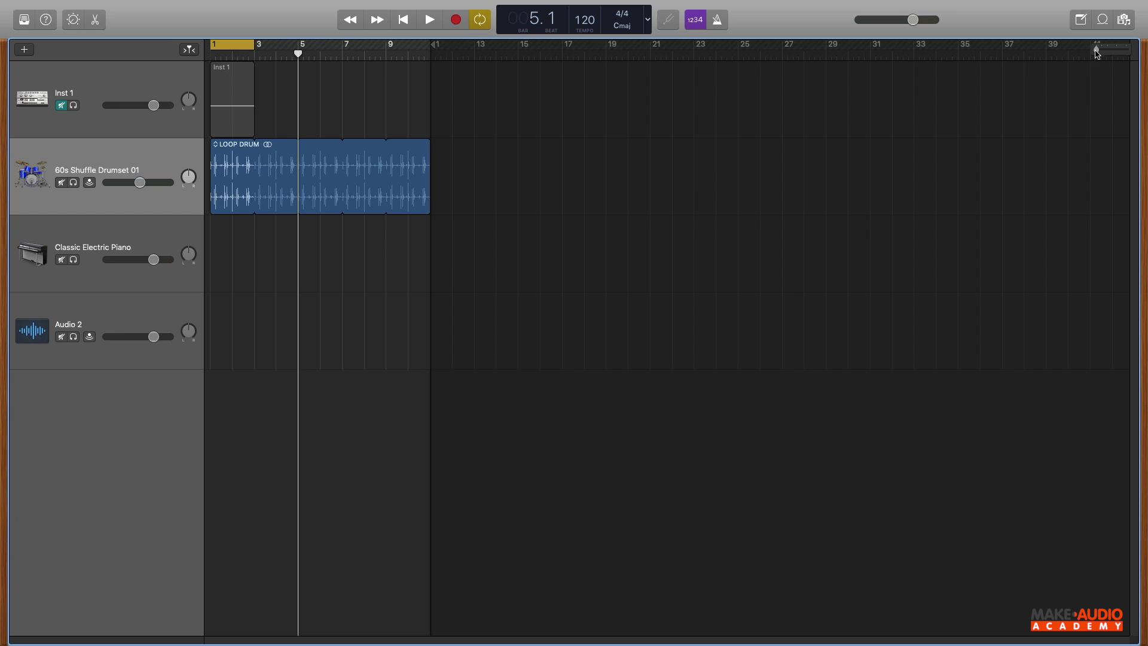
pyautogui.moveTo(1096, 51); pyautogui.dragTo(1098, 50)
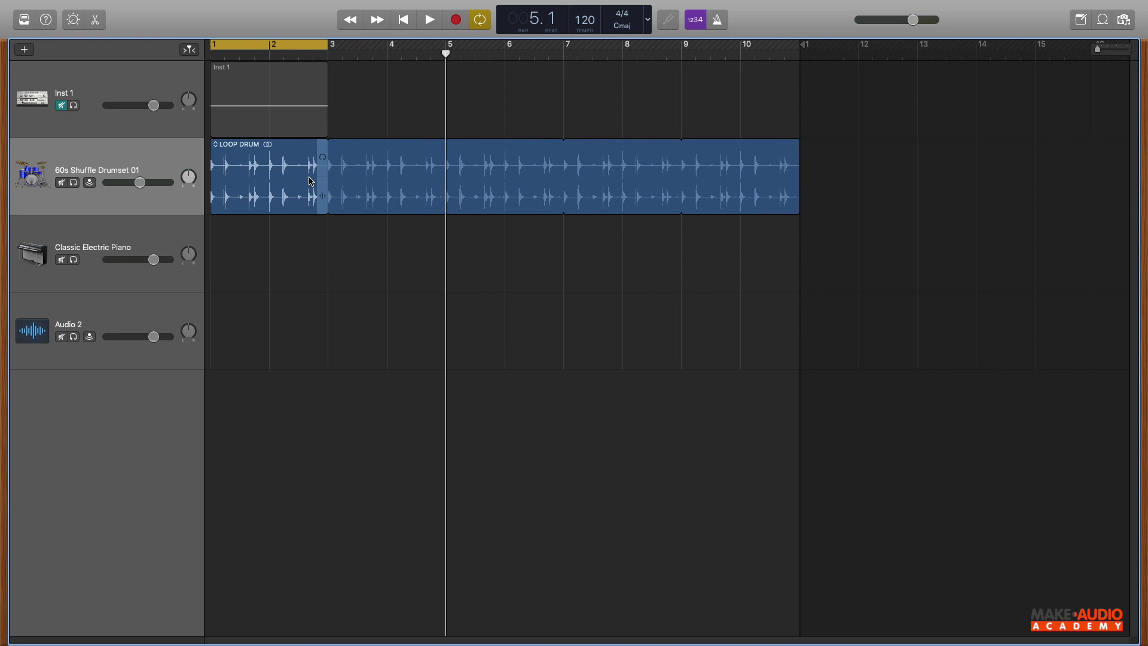
# - Turn off looping for the LOOP DRUM region
pyautogui.rightClick(311, 181)
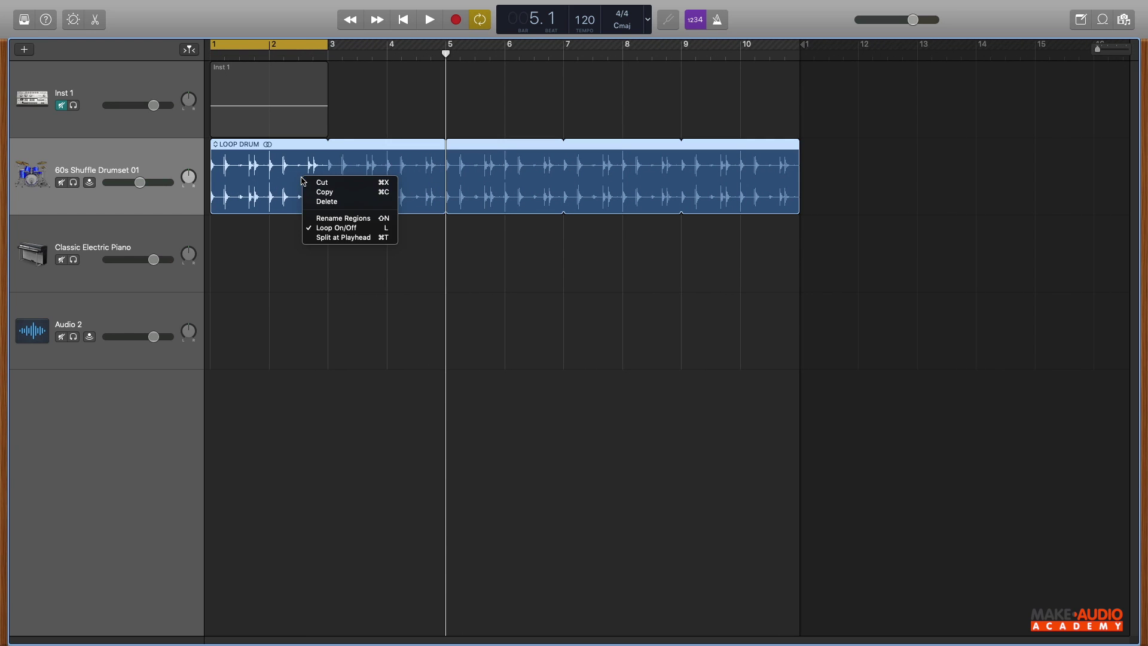
pyautogui.click(322, 230)
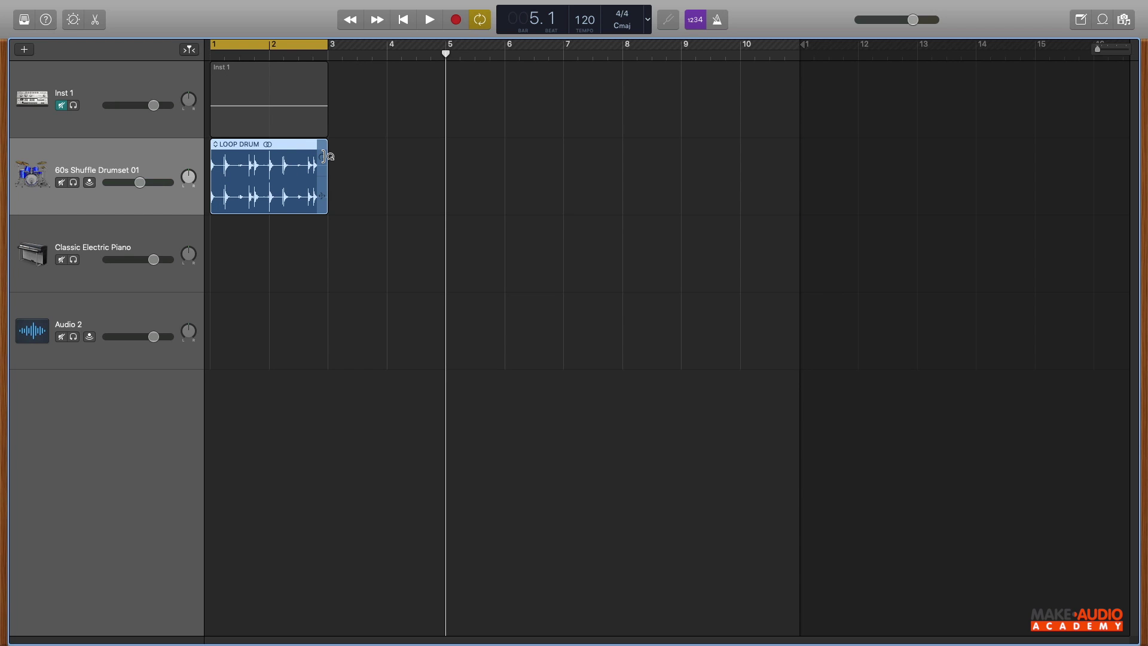
pyautogui.moveTo(324, 157); pyautogui.dragTo(323, 198)
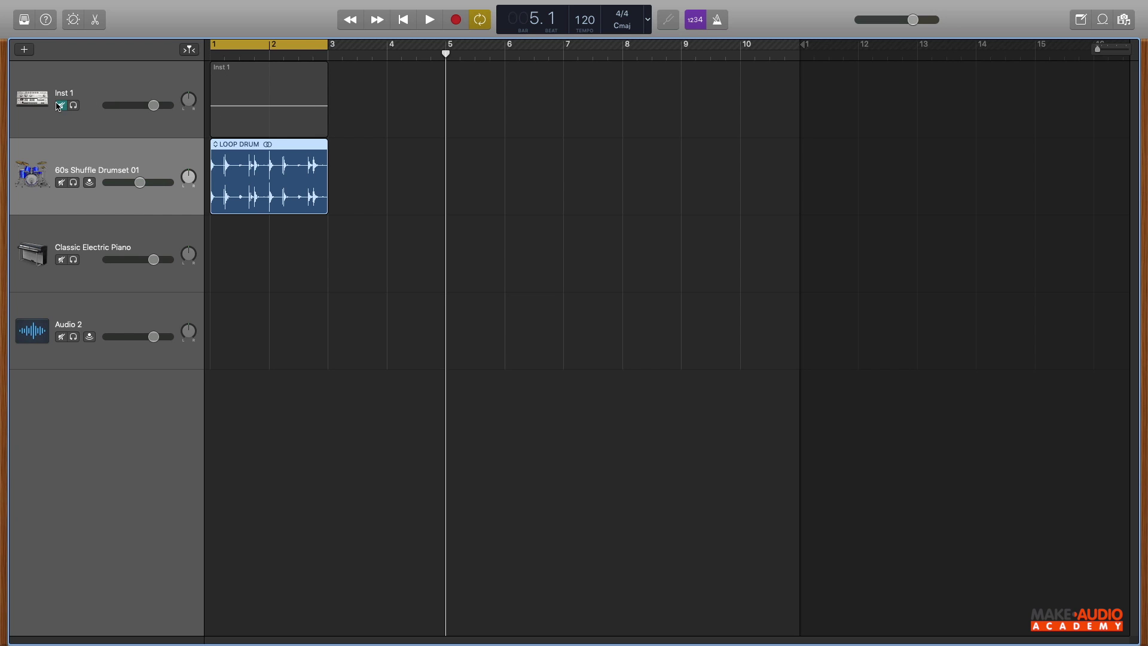
# - Extend the Inst 1 region's end to bar 11, and shorten it back to end at bar 3
pyautogui.click(327, 122)
pyautogui.moveTo(329, 122); pyautogui.dragTo(797, 134)
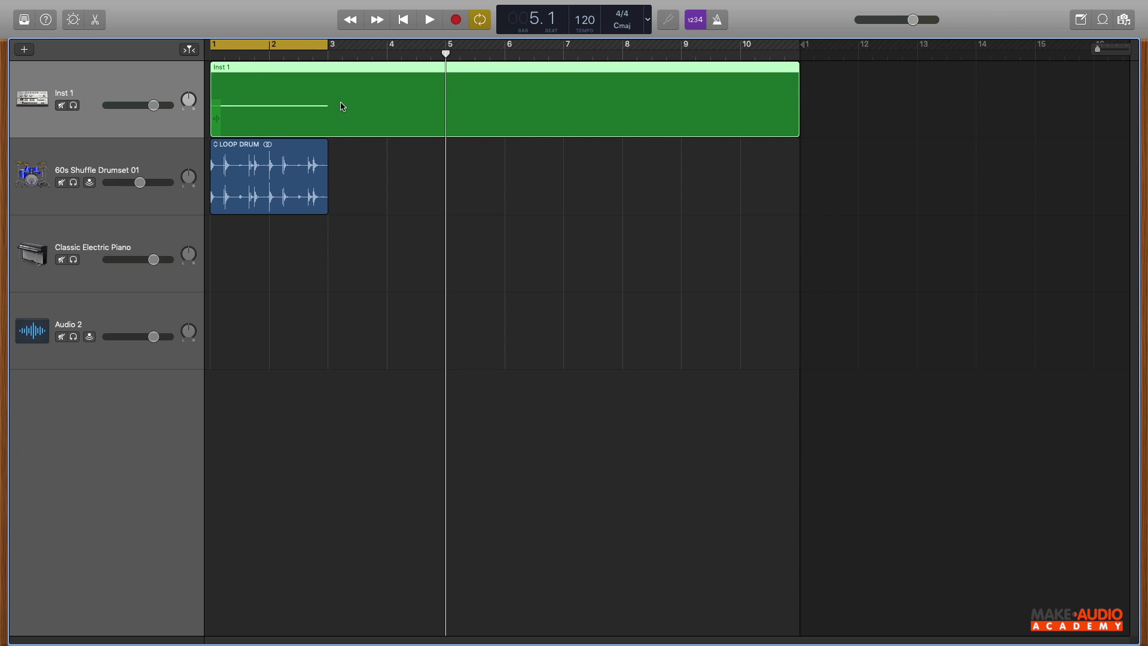
pyautogui.moveTo(797, 117); pyautogui.dragTo(328, 115)
# - Loop both the Inst 1 region and the LOOP DRUM region out to bar 11
pyautogui.moveTo(329, 74); pyautogui.dragTo(802, 113)
pyautogui.moveTo(327, 149); pyautogui.dragTo(800, 172)
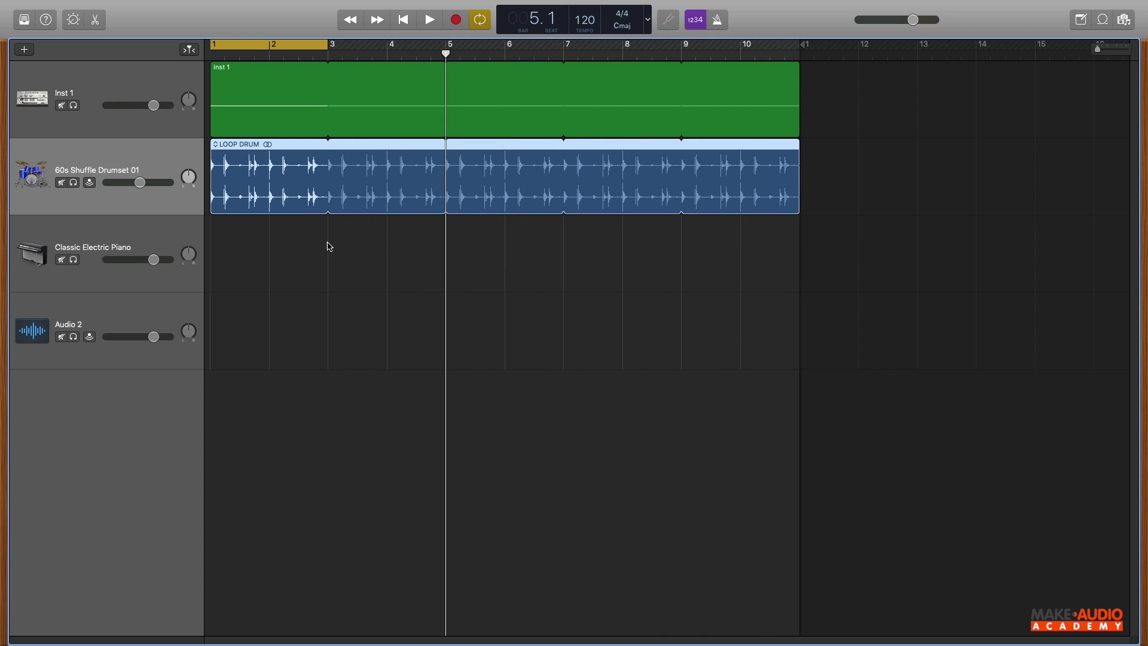
# - Try to split the LOOP DRUM region at the playhead
pyautogui.rightClick(295, 184)
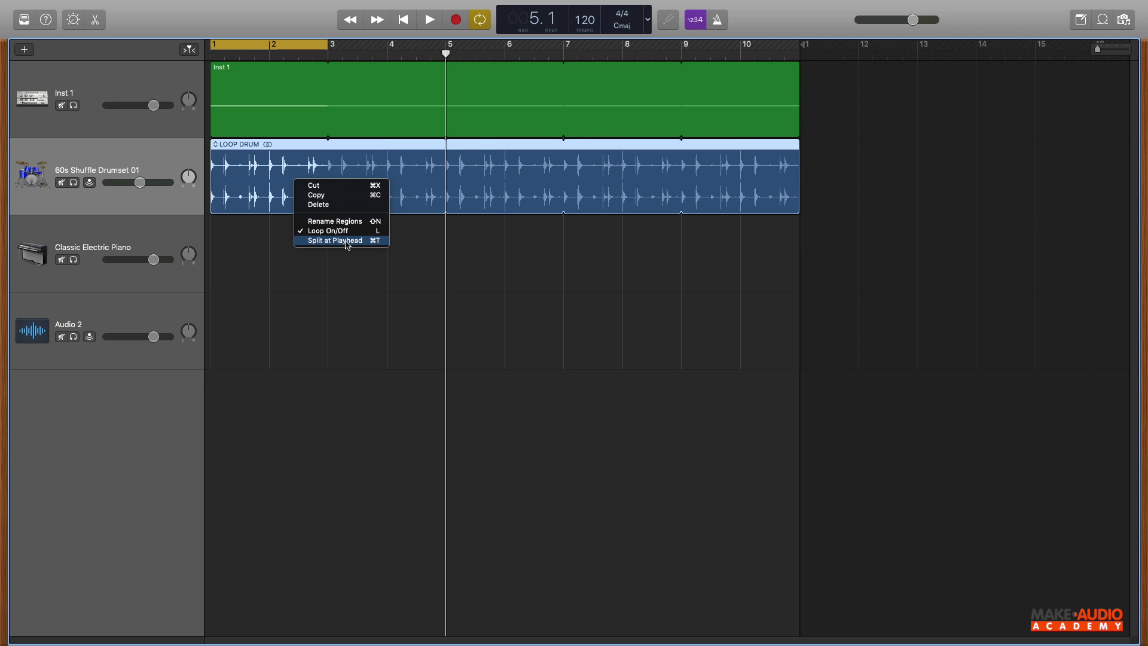
pyautogui.click(382, 243)
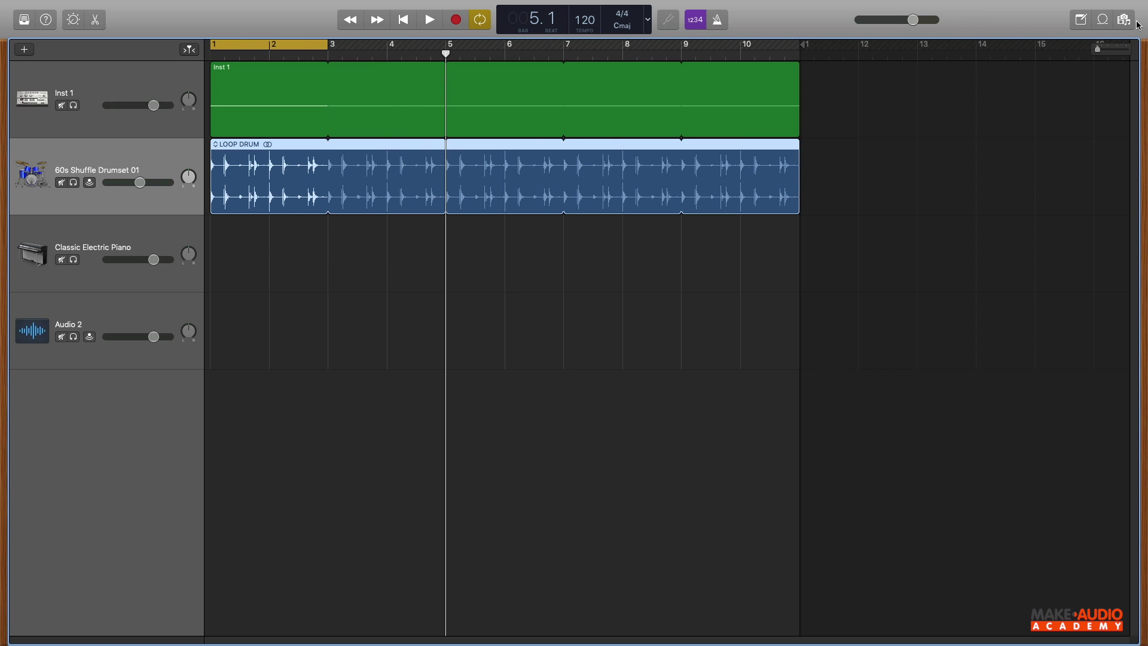
# - Mute the Inst 1 track and place the playhead at position 1.3 in the first bar
pyautogui.moveTo(1102, 52); pyautogui.dragTo(1112, 52)
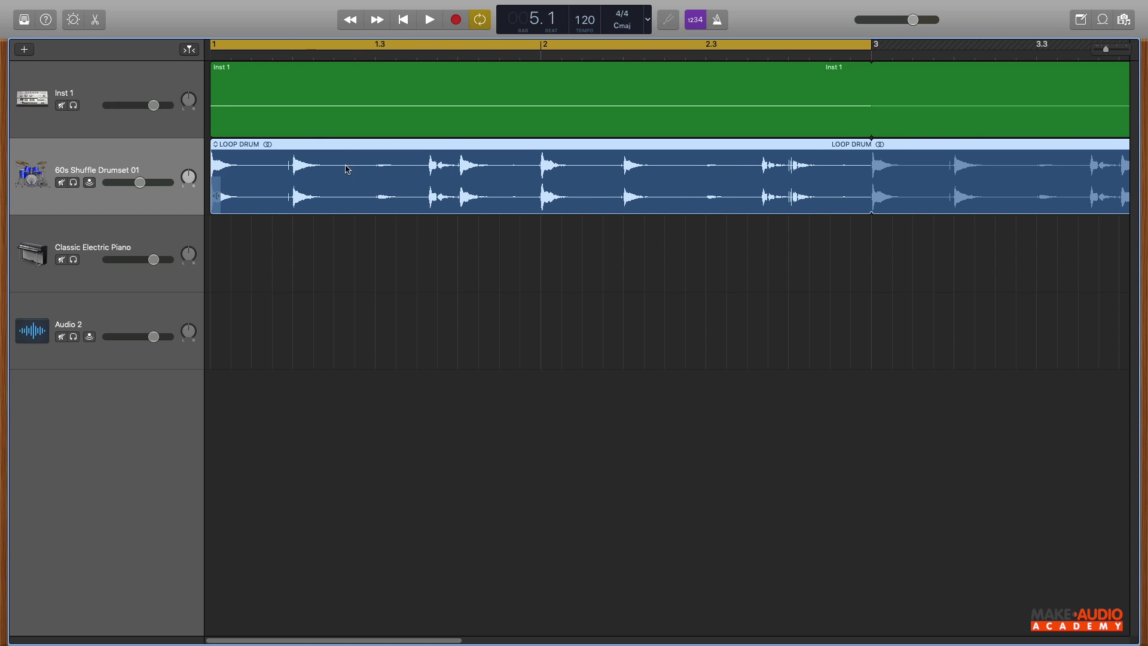
pyautogui.click(61, 105)
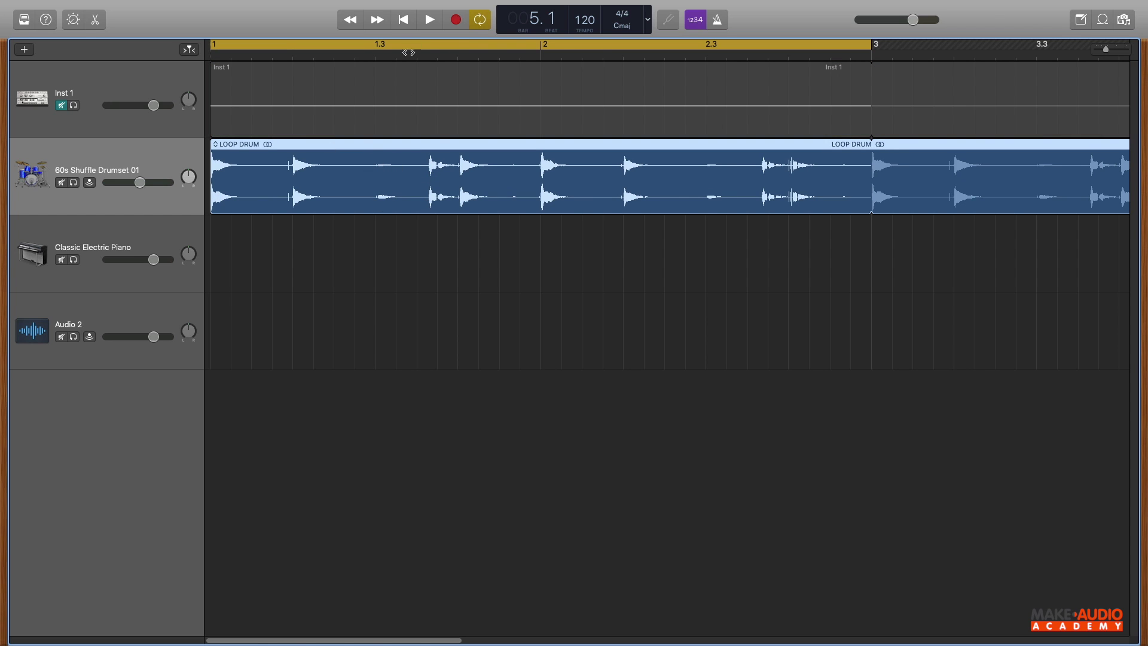
pyautogui.click(376, 54)
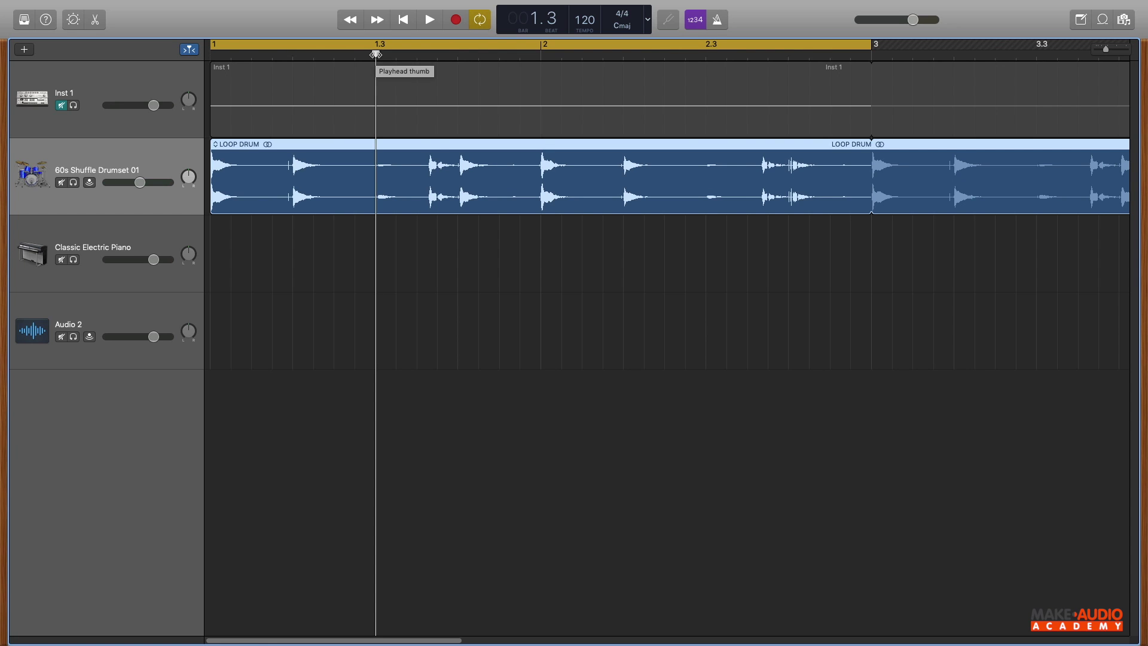
# - Split the LOOP DRUM region at 1.3 and again a sixteenth note further on to isolate a short slice
pyautogui.press('super+t')
pyautogui.moveTo(376, 54); pyautogui.dragTo(398, 60)
pyautogui.press('super+t')
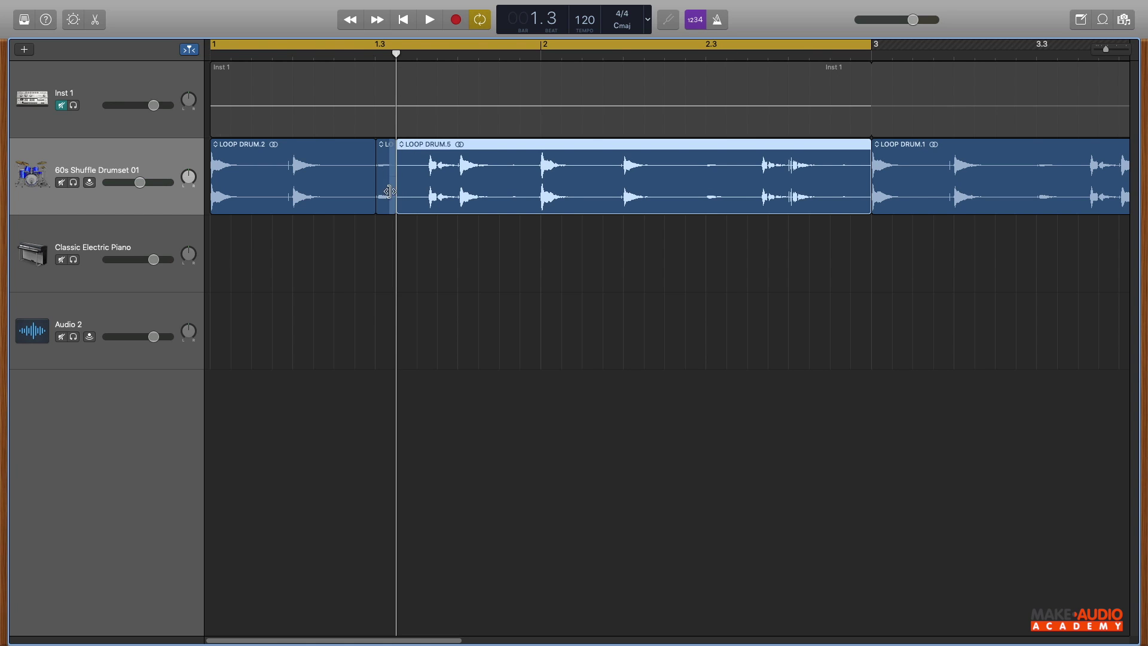
# - Move the short drum slice to the start of bar 1 on the Audio 2 track and play it soloed
pyautogui.moveTo(389, 163); pyautogui.dragTo(389, 328)
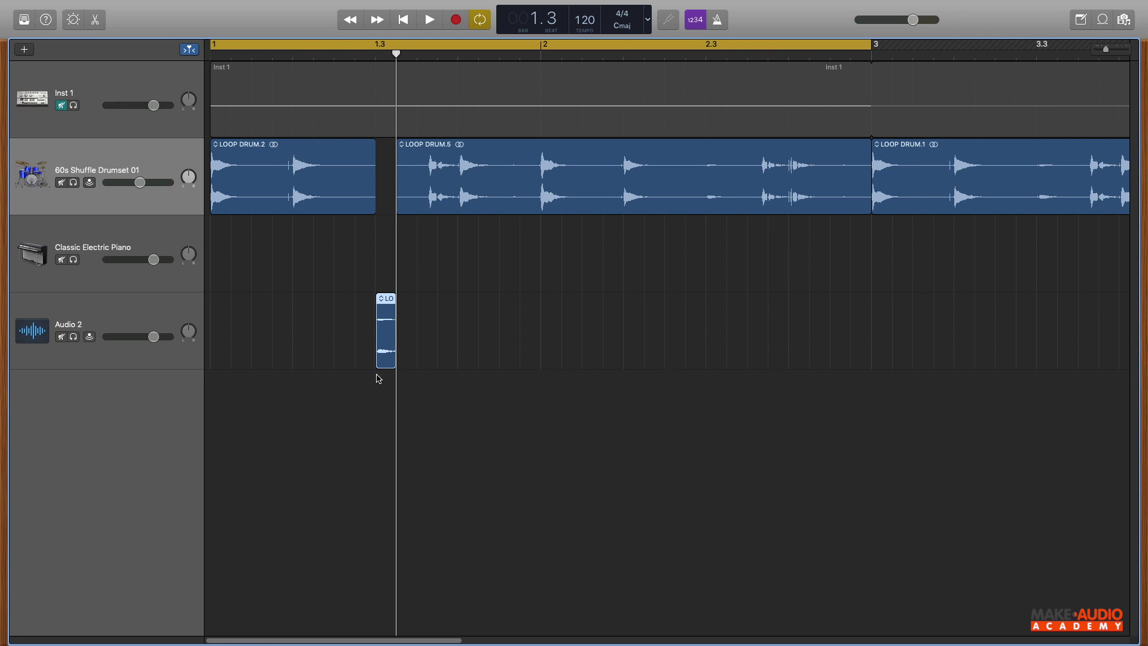
pyautogui.click(371, 353)
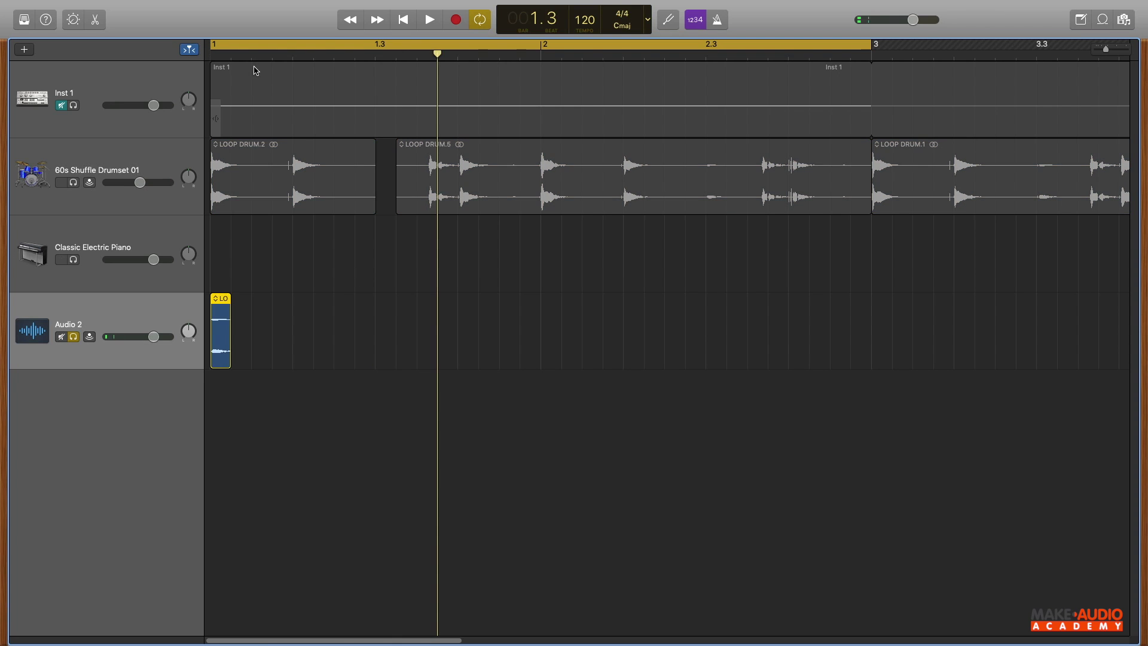
pyautogui.press('Return')
pyautogui.press('space')
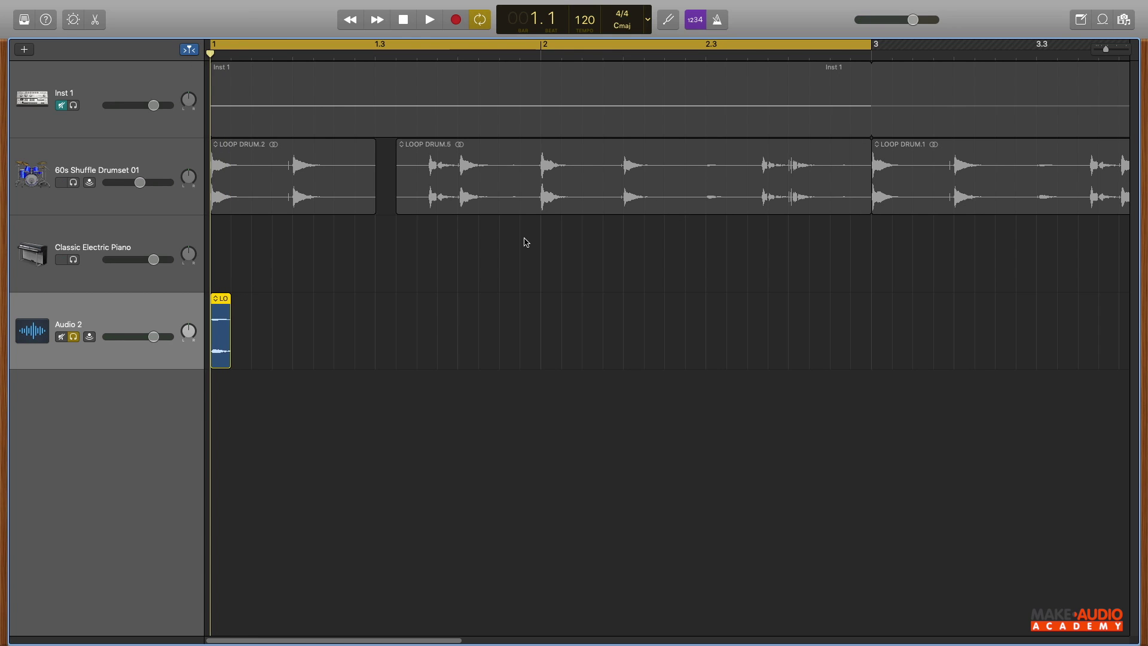
pyautogui.press('space')
# - Loop the drum slice on Audio 2 out to bar 3, playing it back from the start to check the repeats
pyautogui.moveTo(230, 310); pyautogui.dragTo(561, 315)
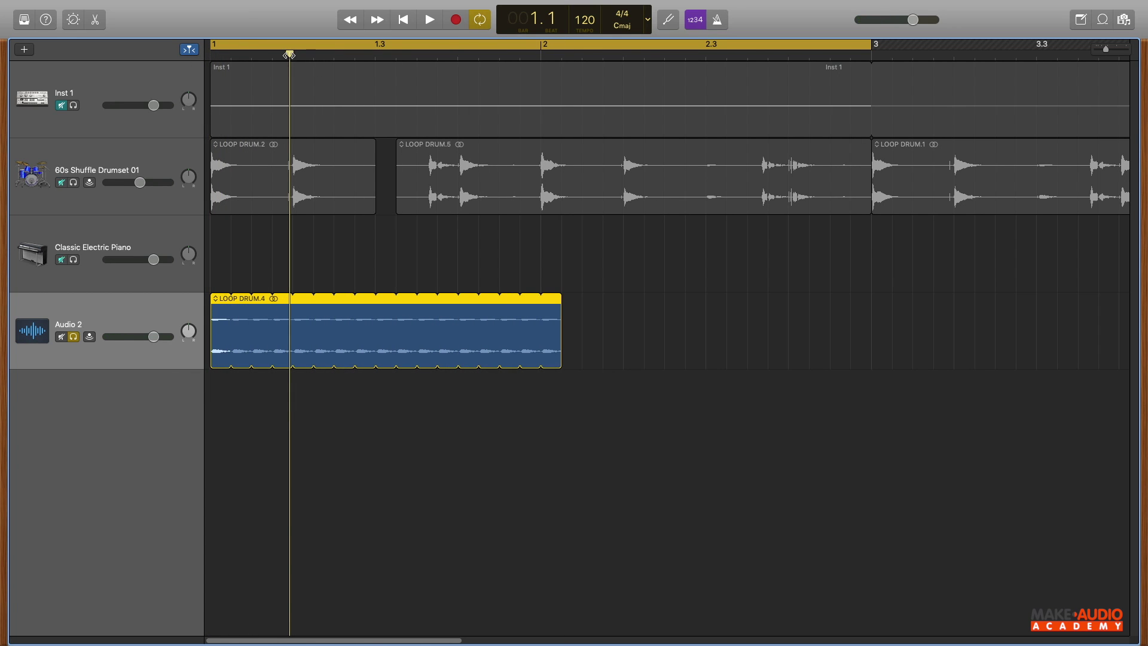
pyautogui.press('Return')
pyautogui.press('space')
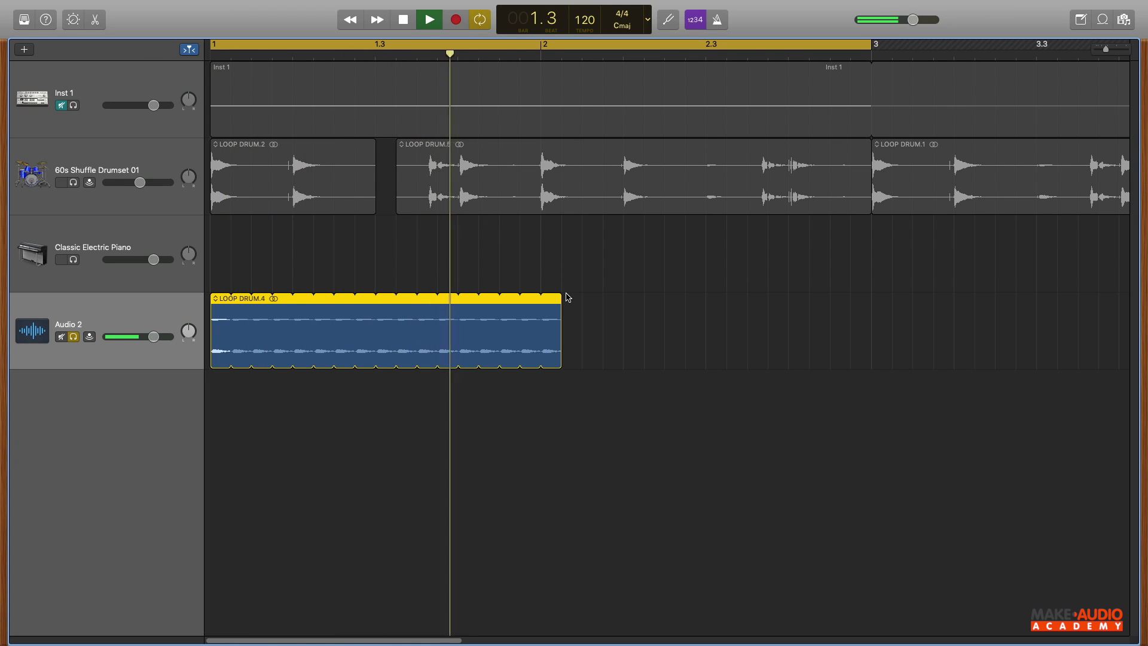
pyautogui.press('space')
pyautogui.moveTo(561, 297); pyautogui.dragTo(871, 311)
pyautogui.press('Return')
pyautogui.press('space')
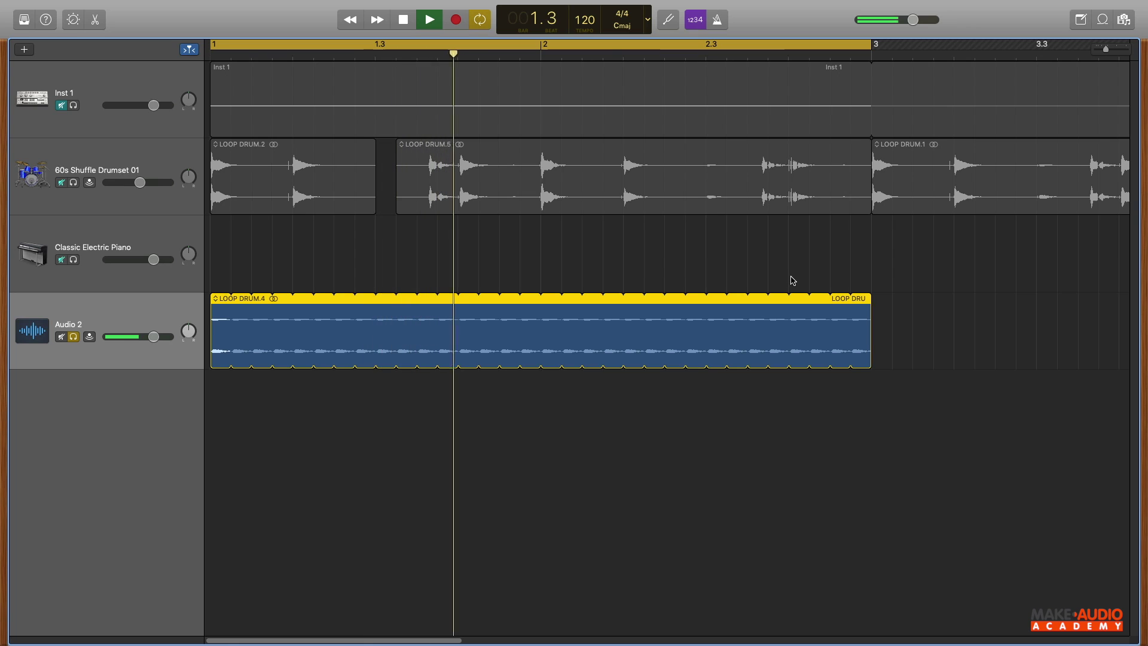
pyautogui.press('space')
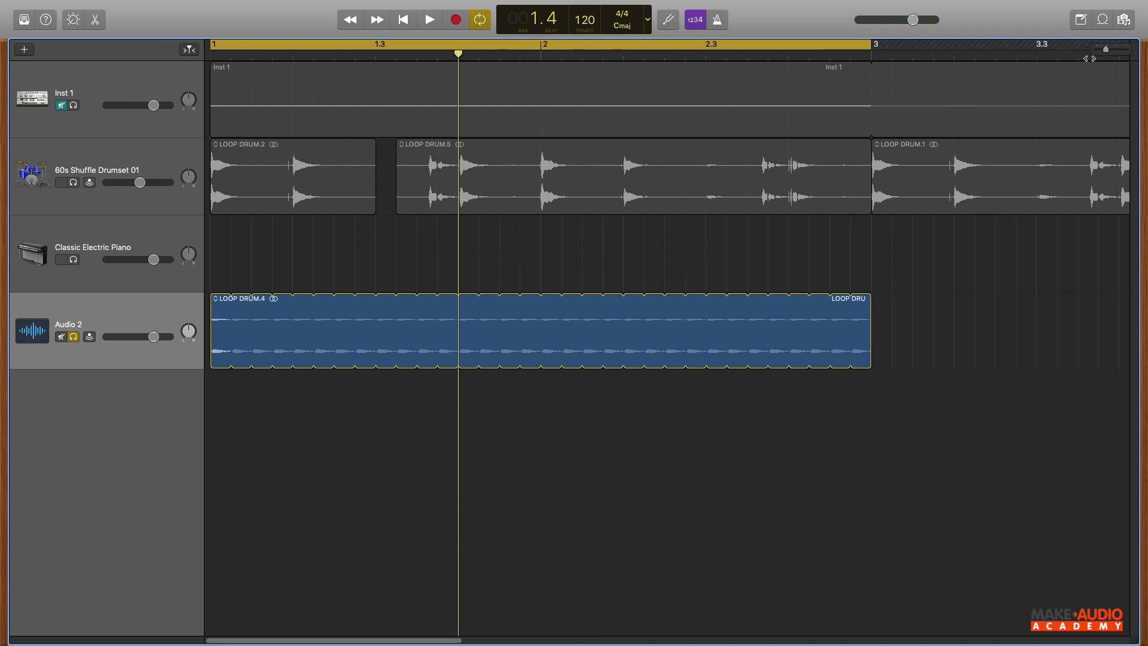
# - Review the quantize note values for the Inst 1 region and choose off
pyautogui.moveTo(1106, 50); pyautogui.dragTo(1104, 50)
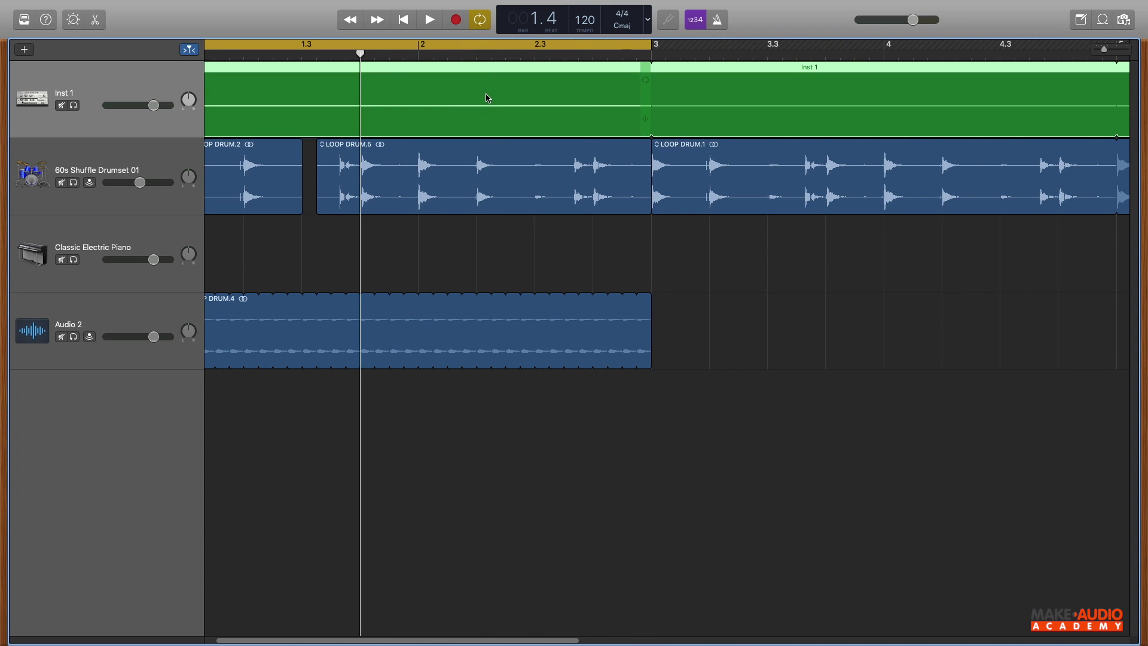
pyautogui.rightClick(487, 98)
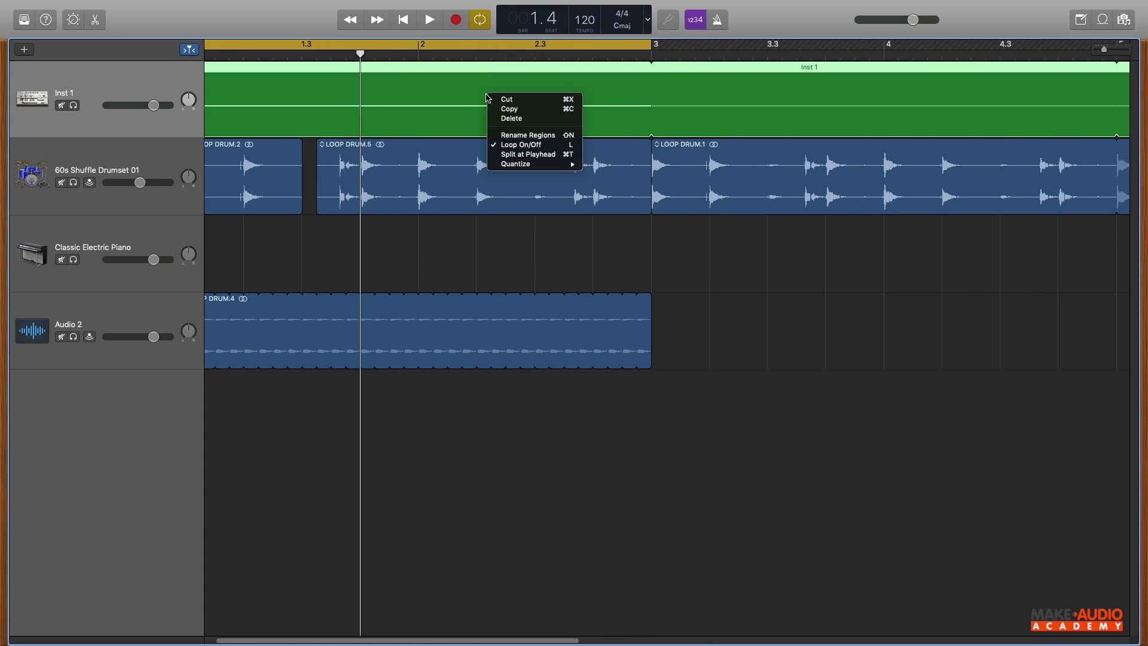
pyautogui.moveTo(511, 164)
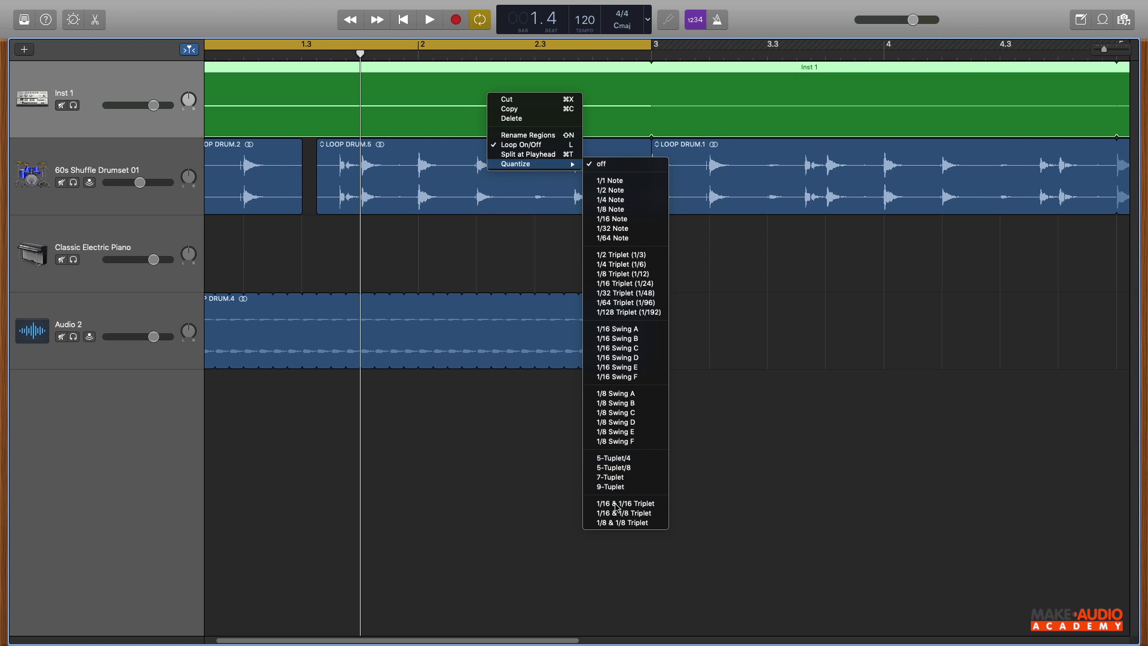
pyautogui.click(605, 163)
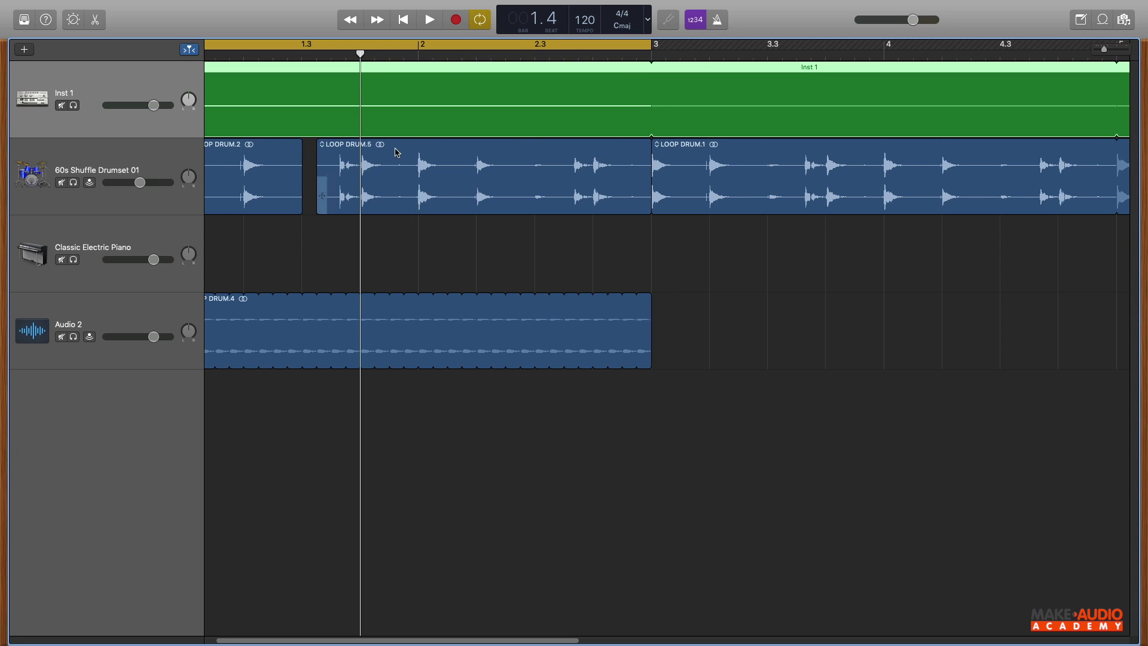
# - Move the LOOP DRUM.5 region slightly earlier and trim its end back to 2.3
pyautogui.moveTo(540, 170); pyautogui.dragTo(533, 170)
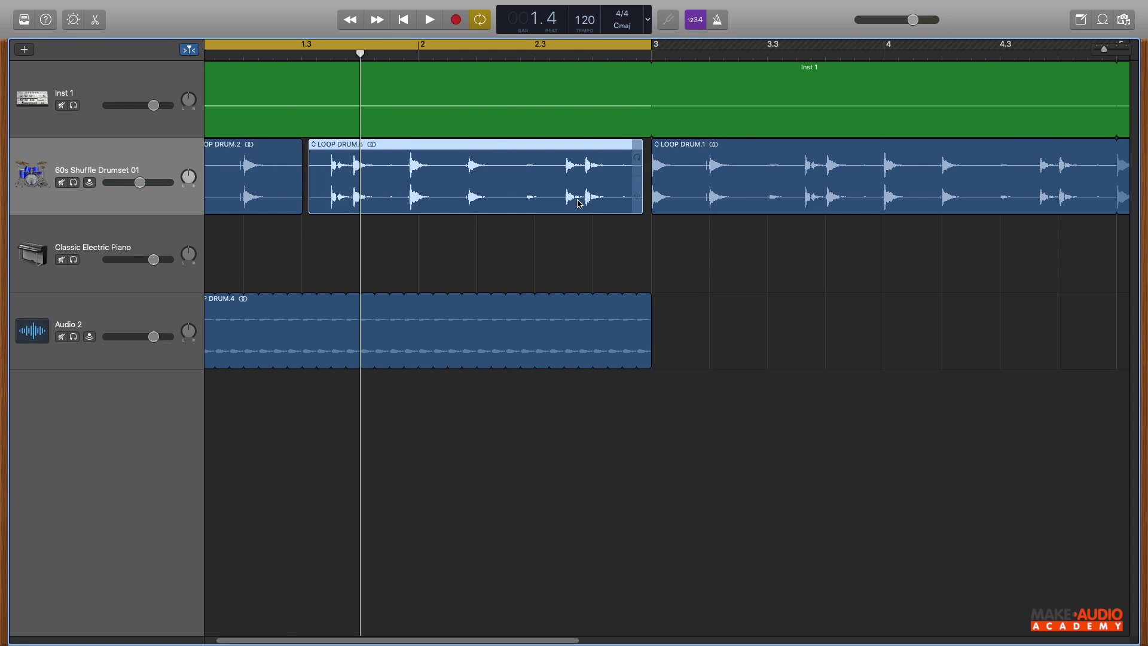
pyautogui.moveTo(635, 196); pyautogui.dragTo(532, 197)
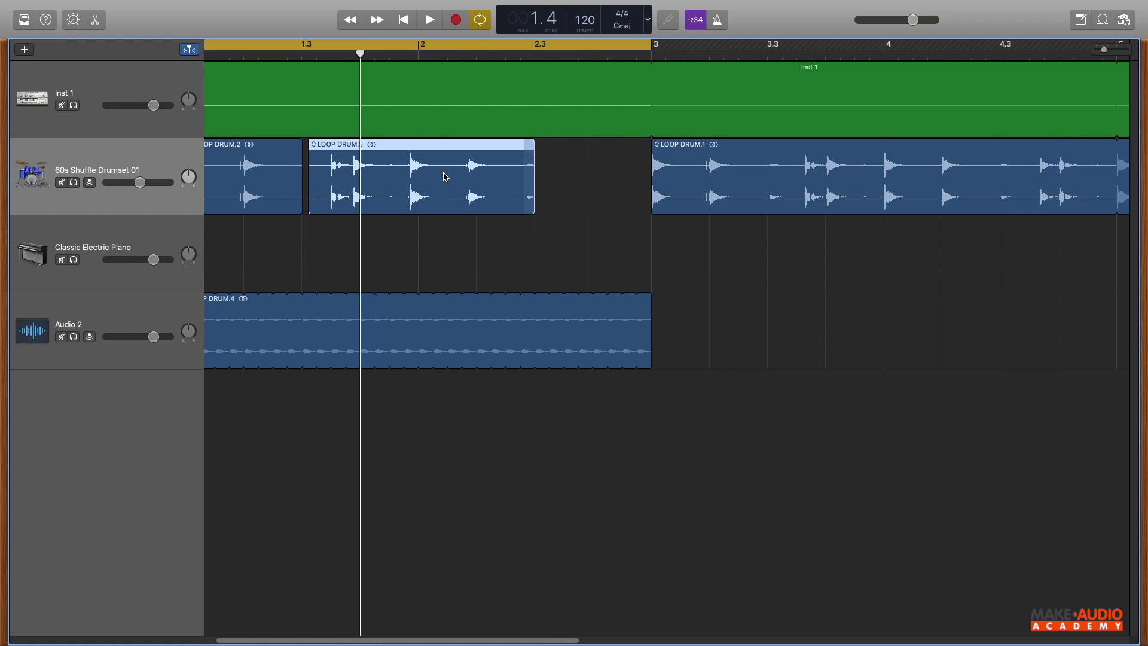
# - Delete the LOOP DRUM.5 region and briefly view the editing commands for the Inst 1 region
pyautogui.press('Delete')
pyautogui.rightClick(457, 108)
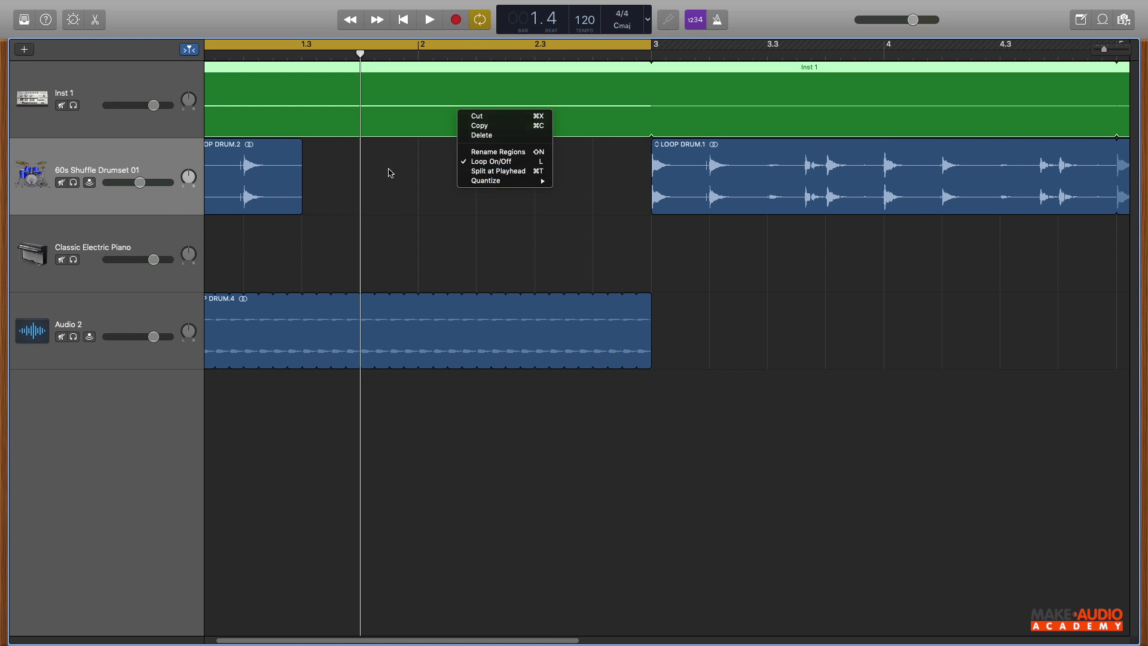
pyautogui.click(389, 172)
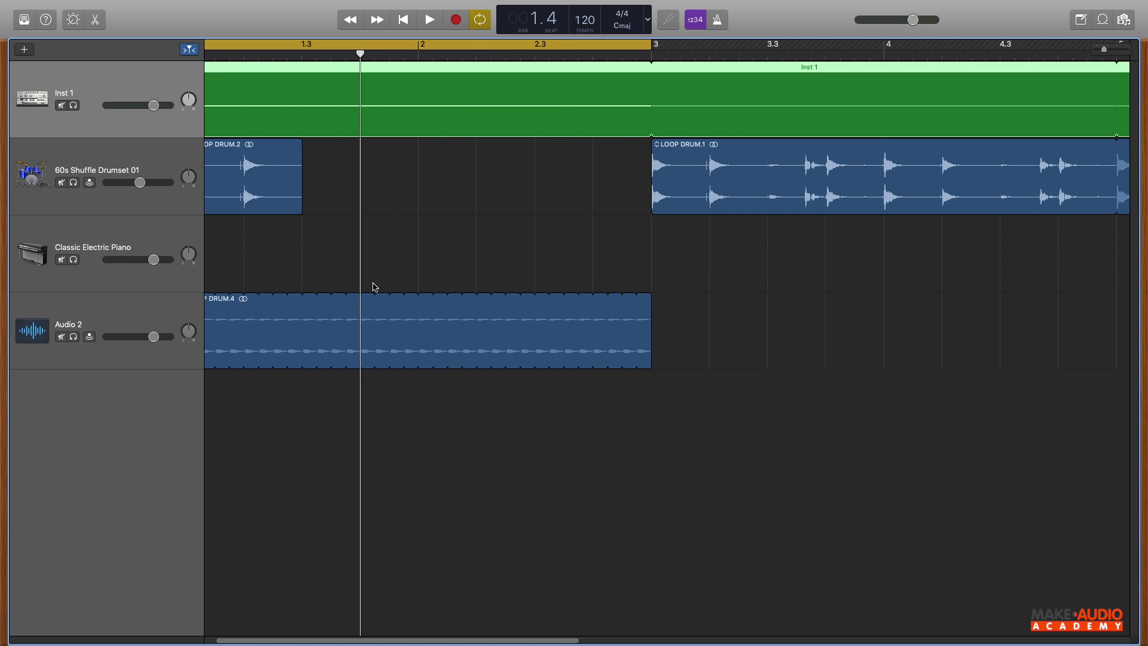
# - Select the LOOP DRUM.1 region and place the playhead at position 3.3
pyautogui.click(764, 220)
pyautogui.click(763, 180)
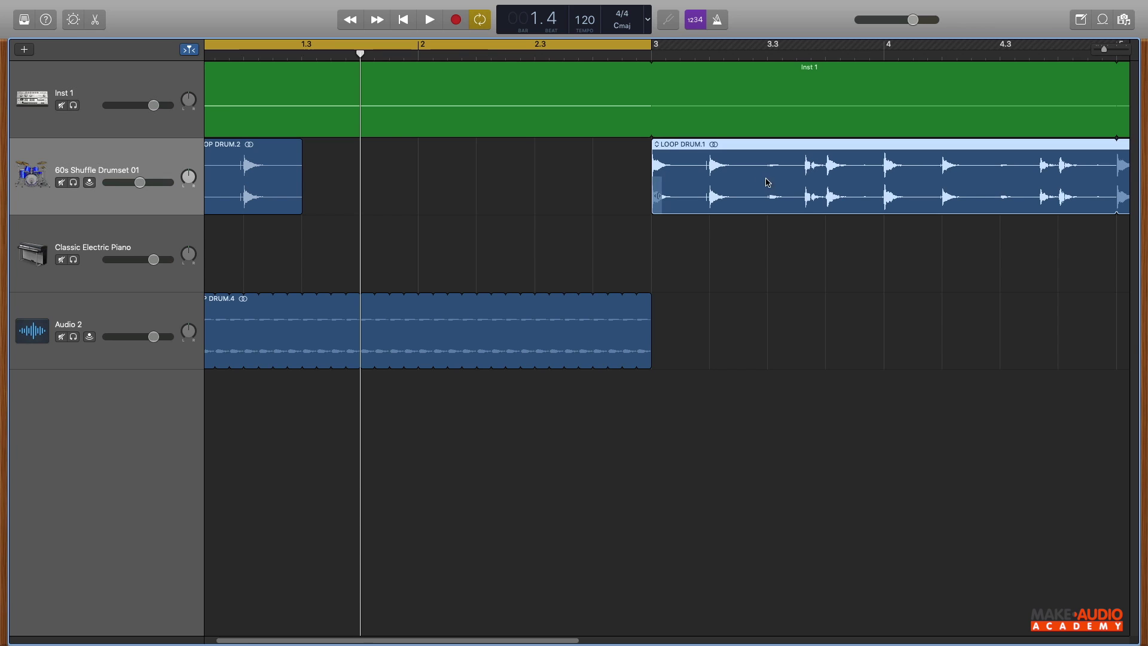
pyautogui.click(768, 170)
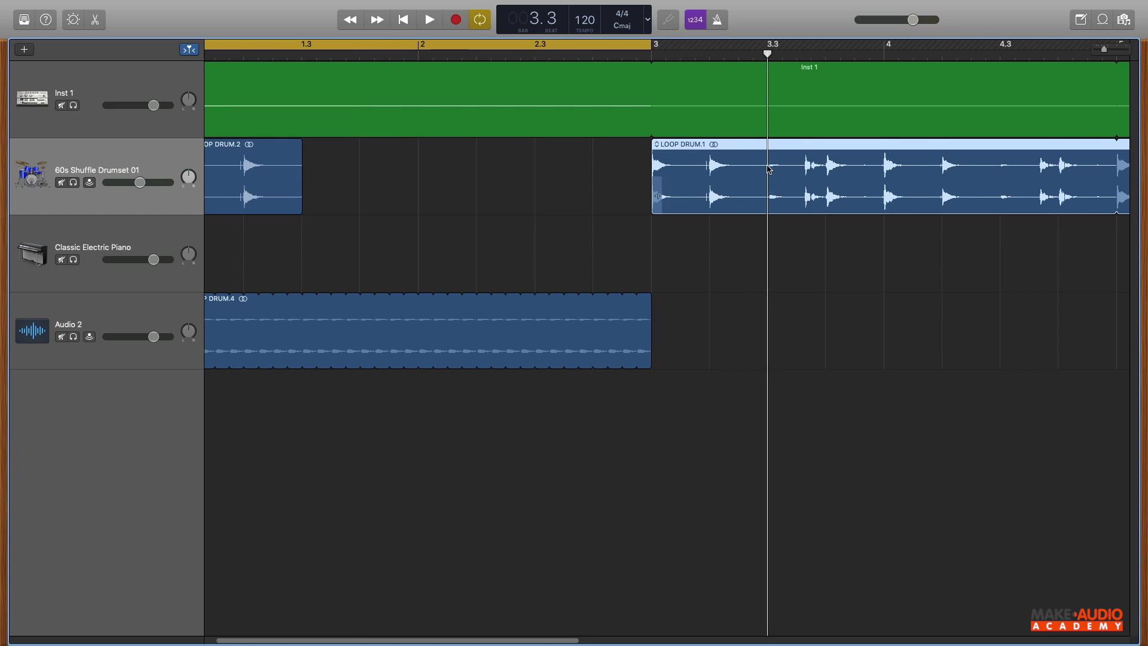